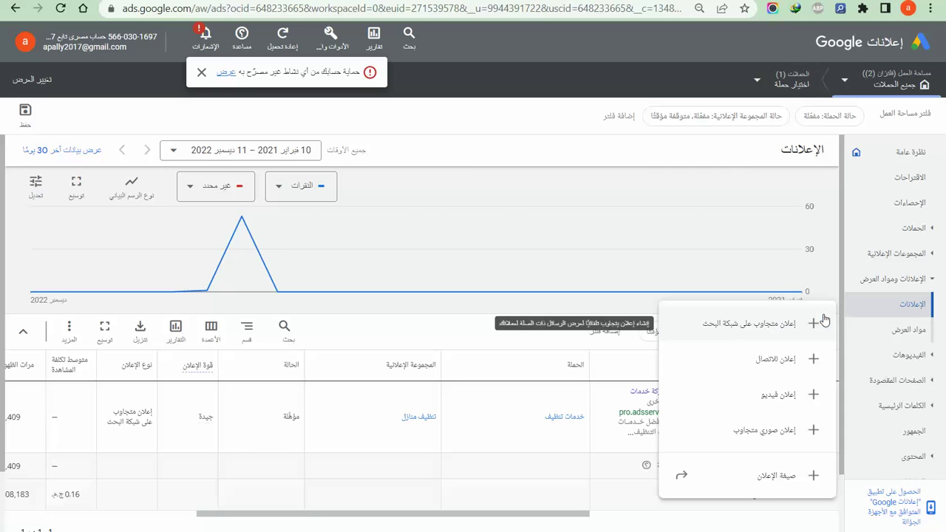
- Start a new responsive search ad in the تنظيف منازل ad group of the خدمات تنظيف campaign
click(739, 331)
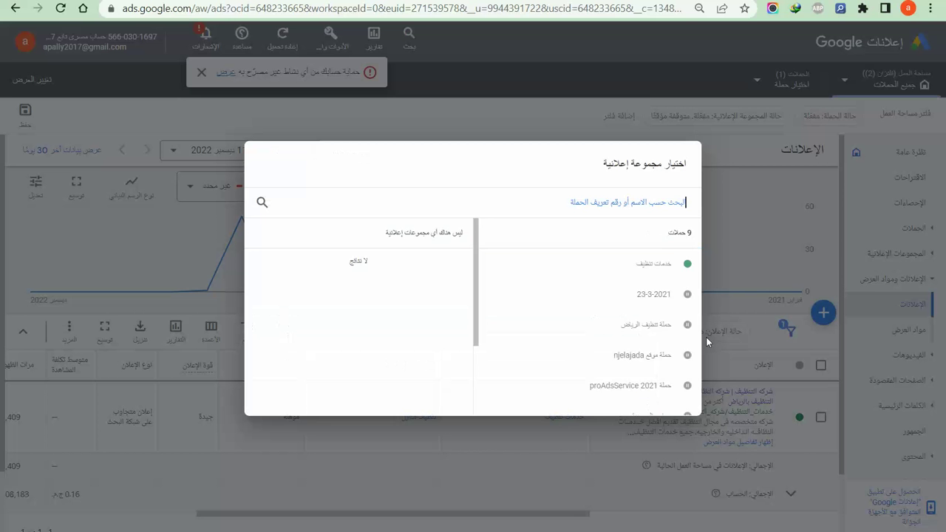
click(638, 266)
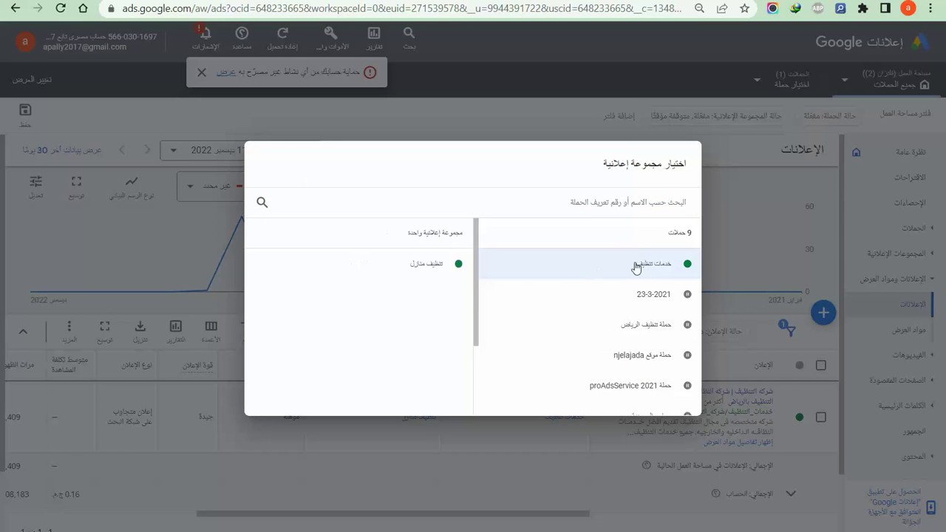
click(428, 265)
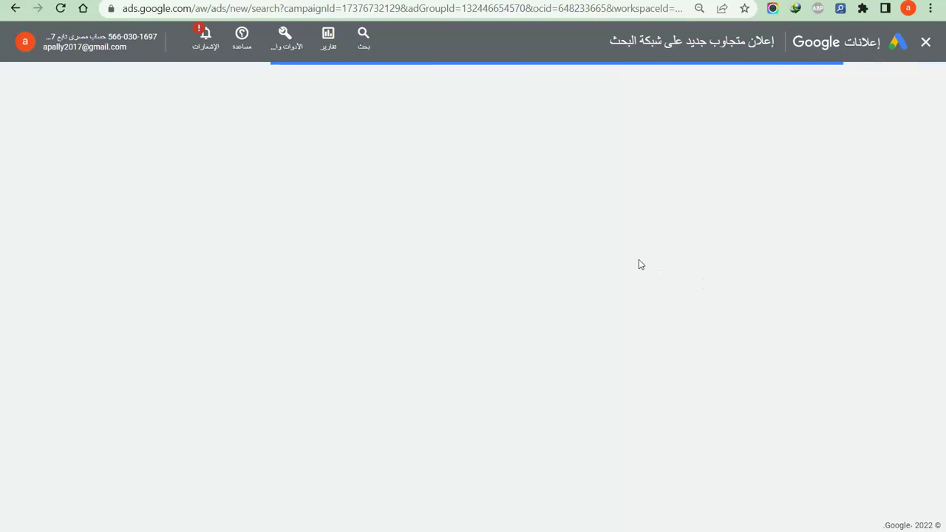
- Fill the ad's two display path fields with "تنظيف منازل" and "تنظيف شقق"
scroll(544, 391, down, 1)
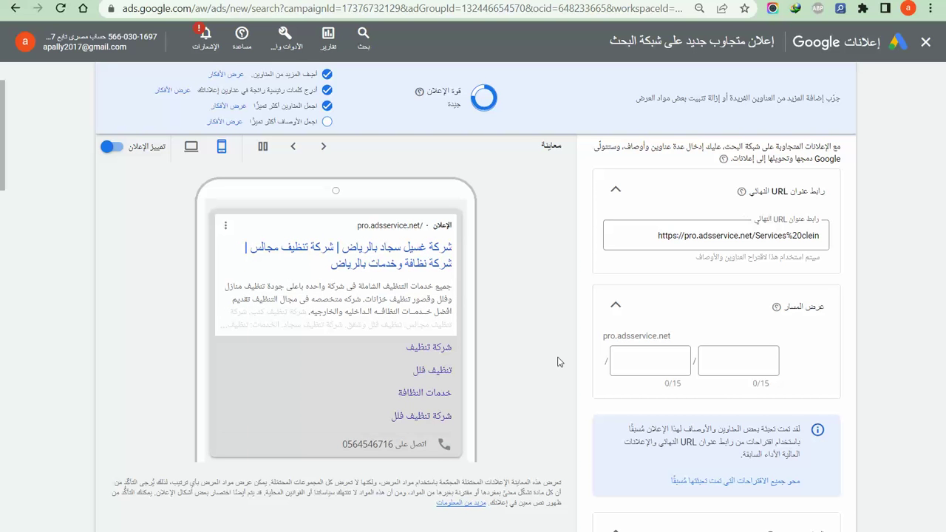
scroll(543, 361, down, 3)
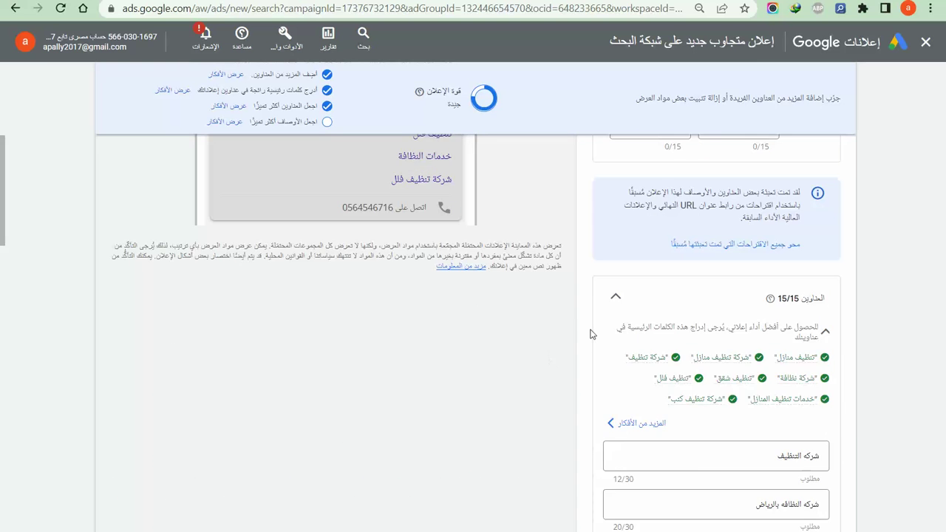
scroll(591, 334, up, 2)
click(746, 293)
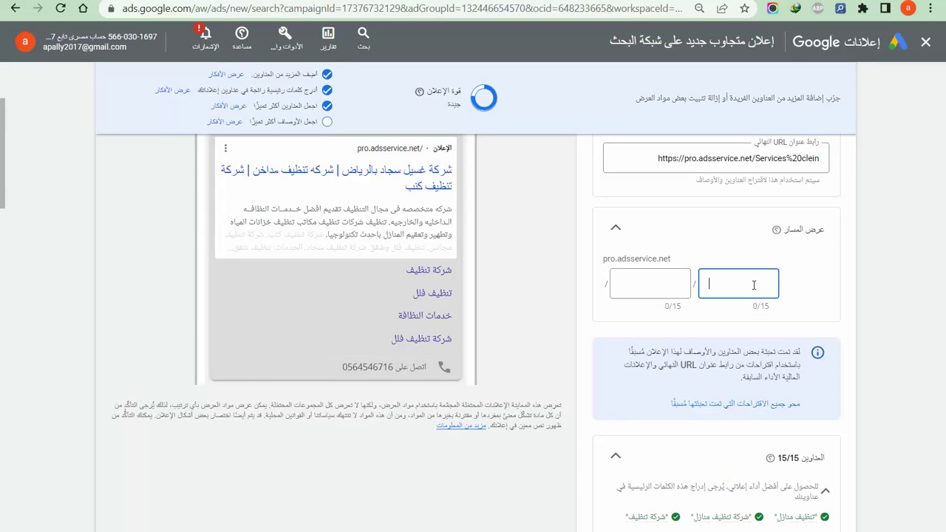
text(تنظيف منازل)
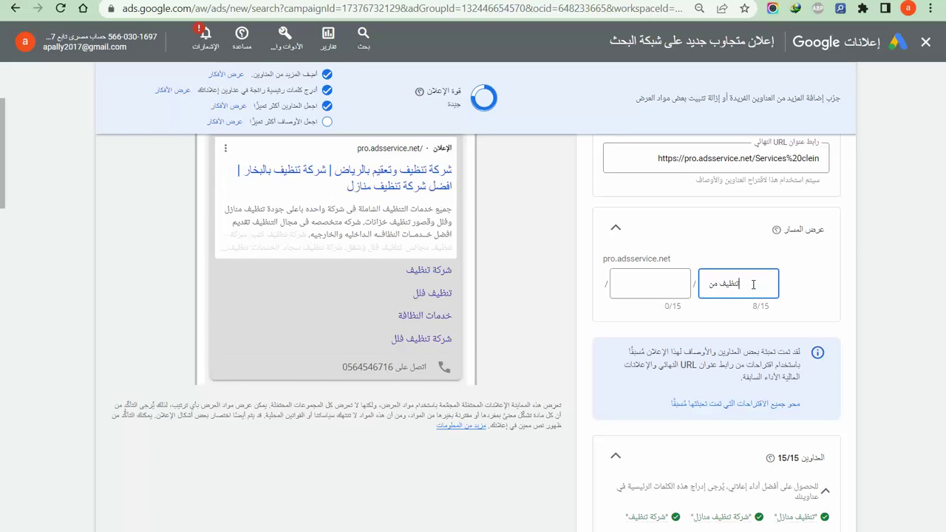
click(665, 279)
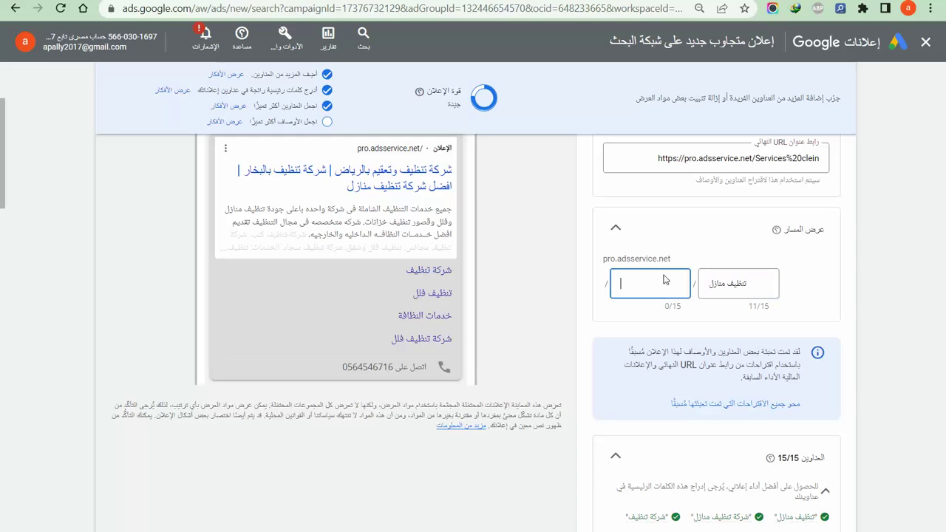
text(تنظي)
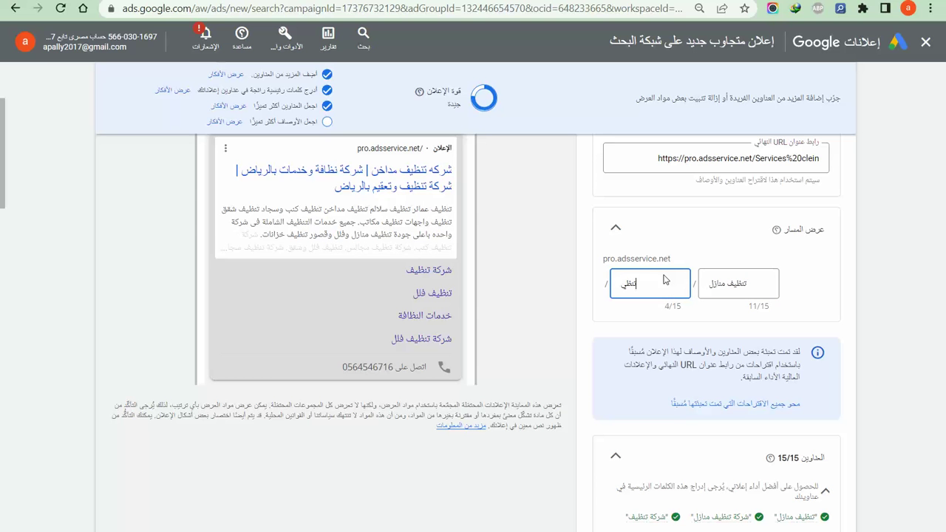
text(ف شقق)
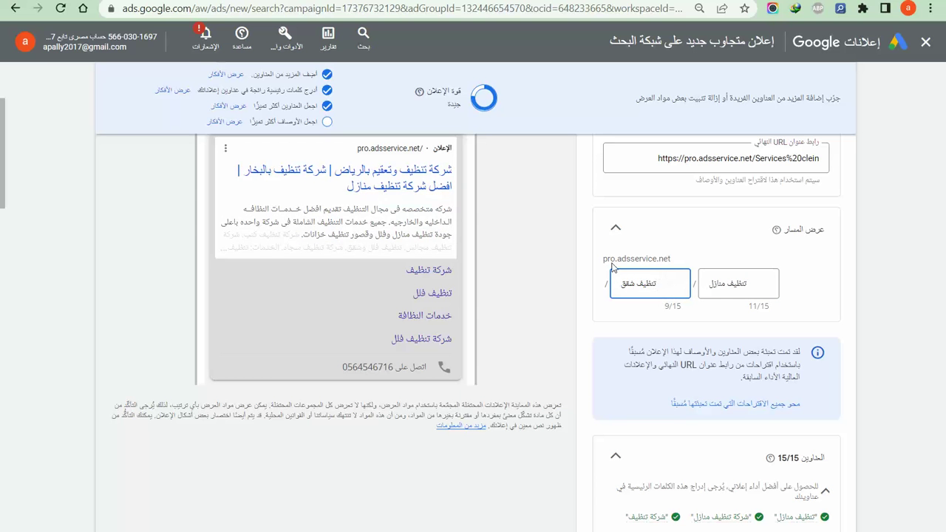
- Clear the text of the first three prefilled headlines
scroll(614, 267, down, 2)
scroll(612, 268, down, 2)
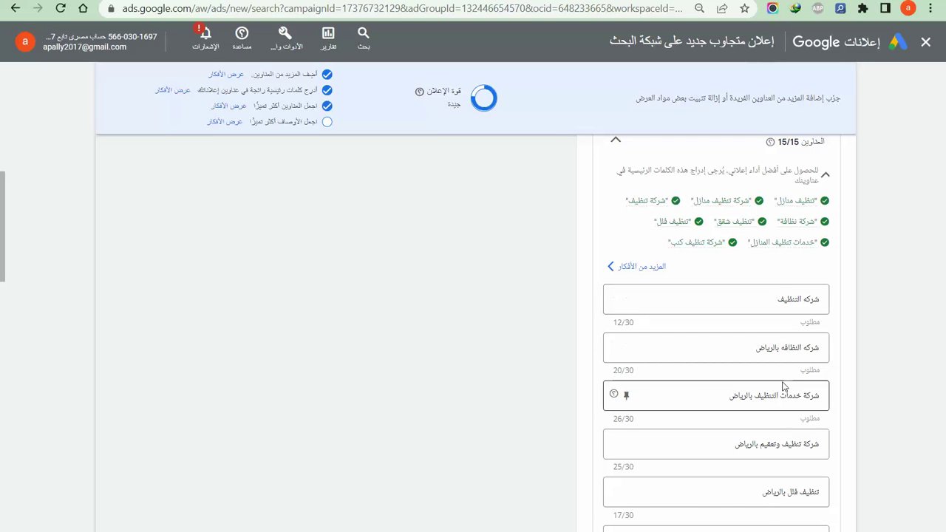
drag(764, 299, 847, 303)
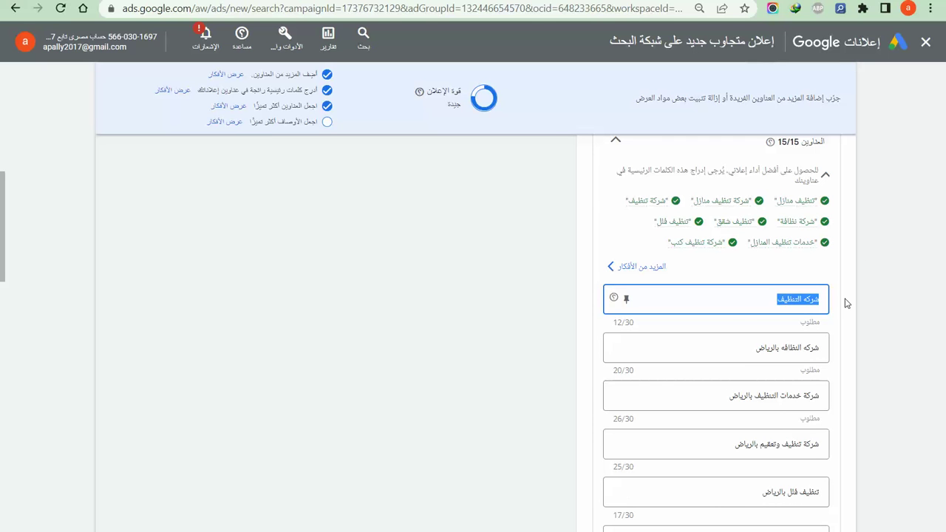
key(BackSpace)
drag(741, 354, 840, 347)
key(BackSpace)
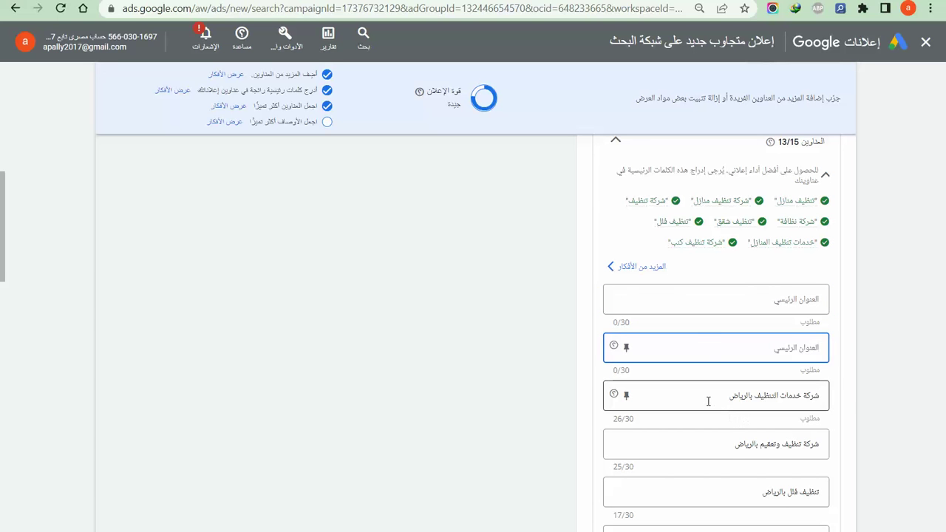
drag(708, 401, 854, 396)
key(BackSpace)
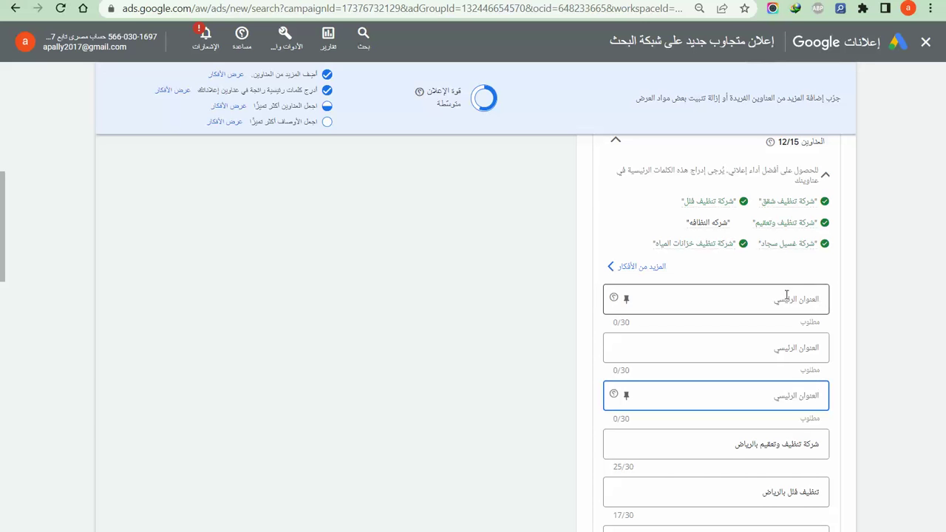
- Add keyword insertion to the first headline with the phone number as its default text
click(771, 301)
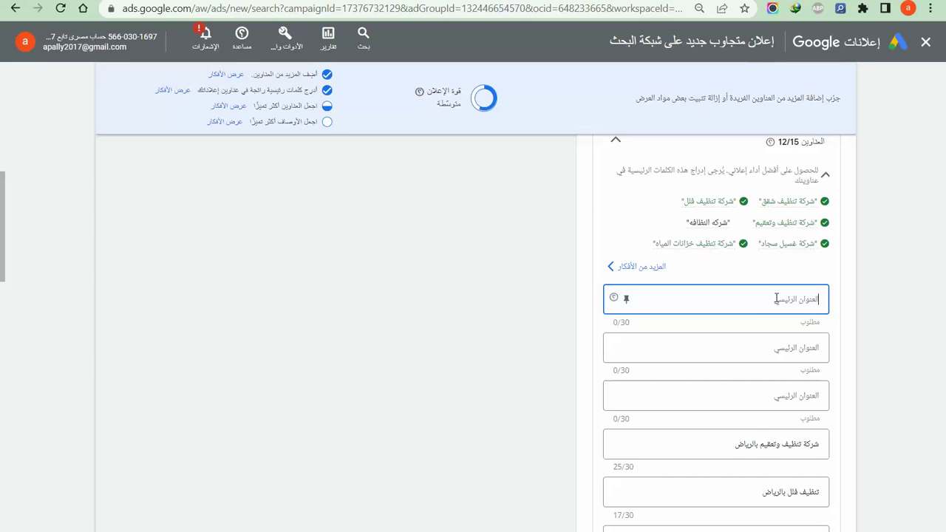
text(م)
key(BackSpace)
text(ا)
key(BackSpace)
text(د)
key(BackSpace)
text({)
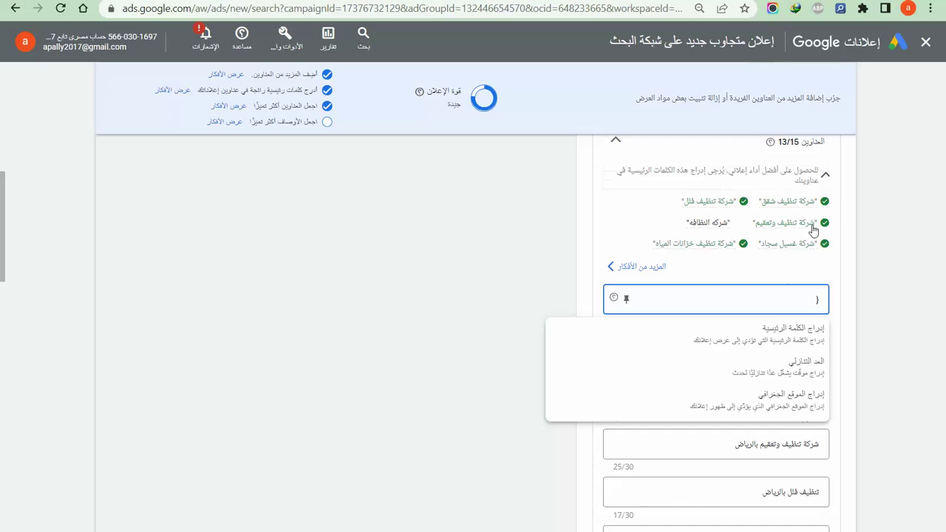
mouse_move(804, 212)
click(773, 332)
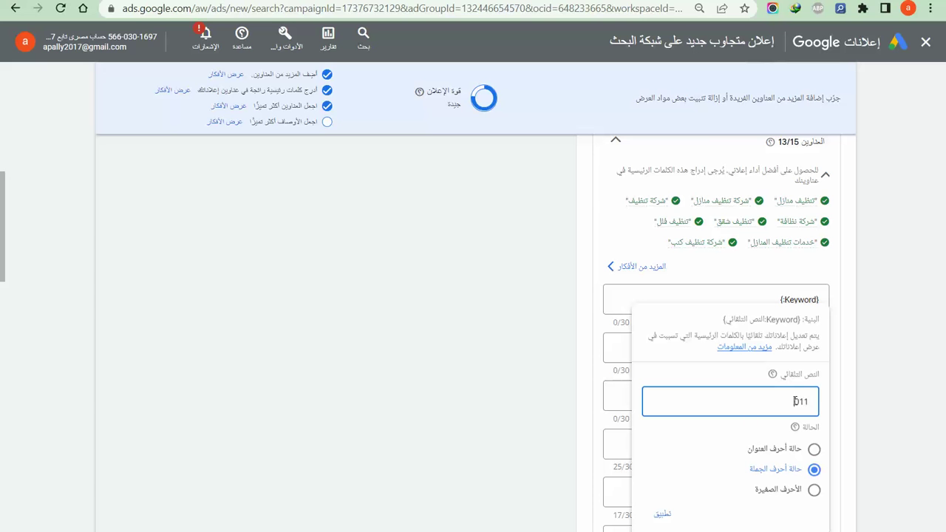
text(27171555)
click(665, 515)
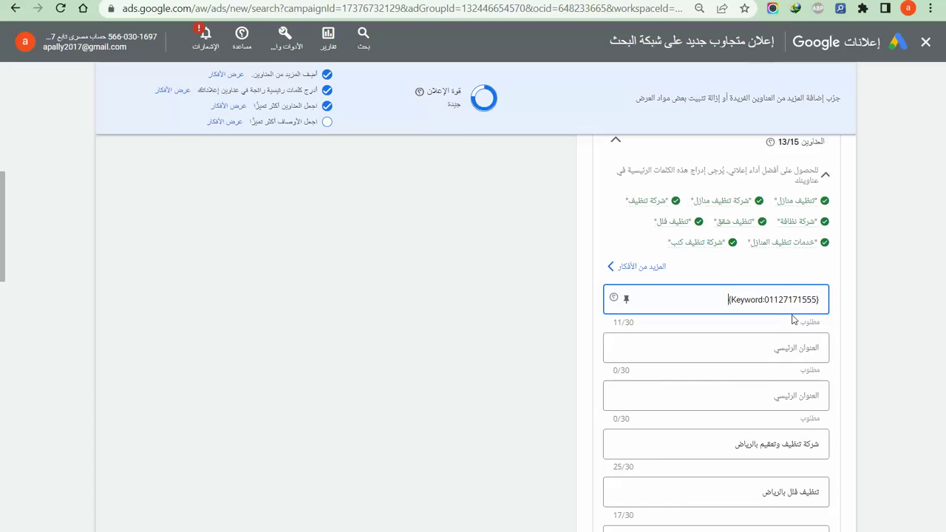
- Add location insertion to the second headline at country level, without default text
scroll(539, 372, up, 5)
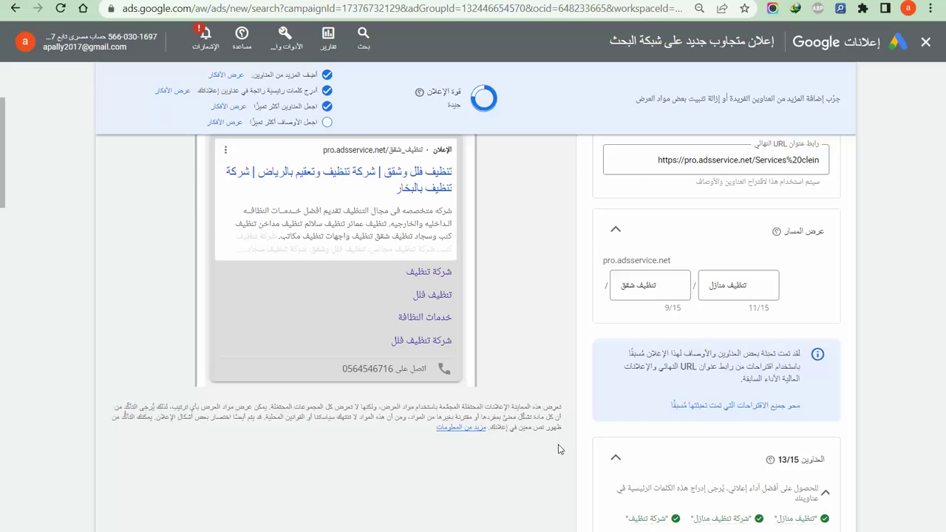
scroll(560, 449, down, 1)
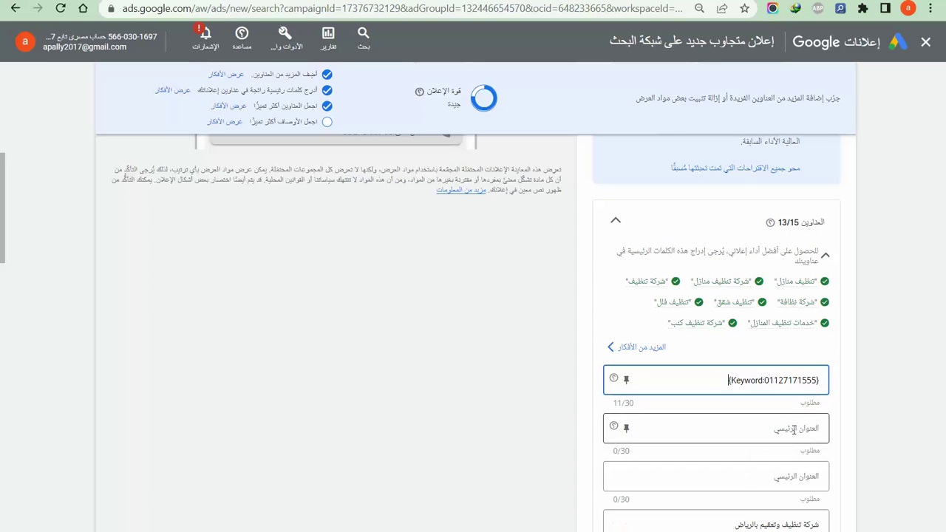
scroll(714, 422, down, 1)
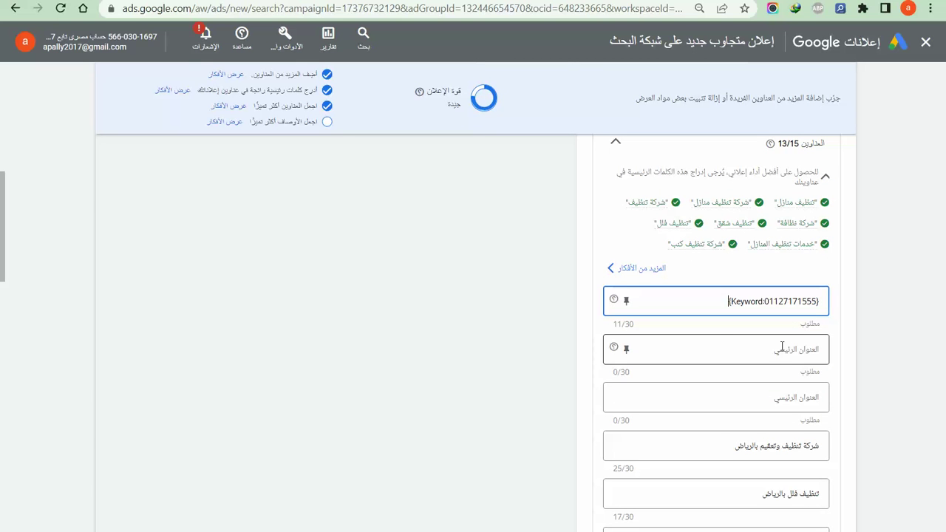
click(784, 349)
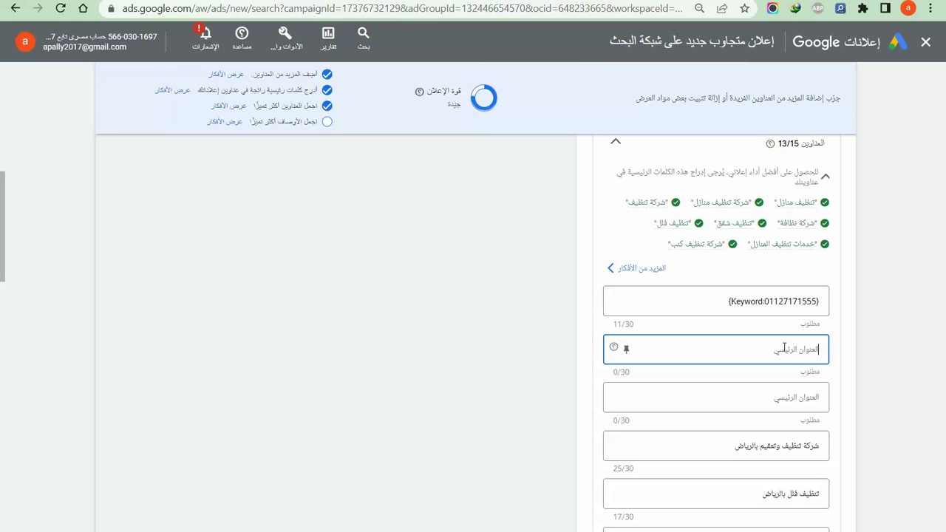
text({)
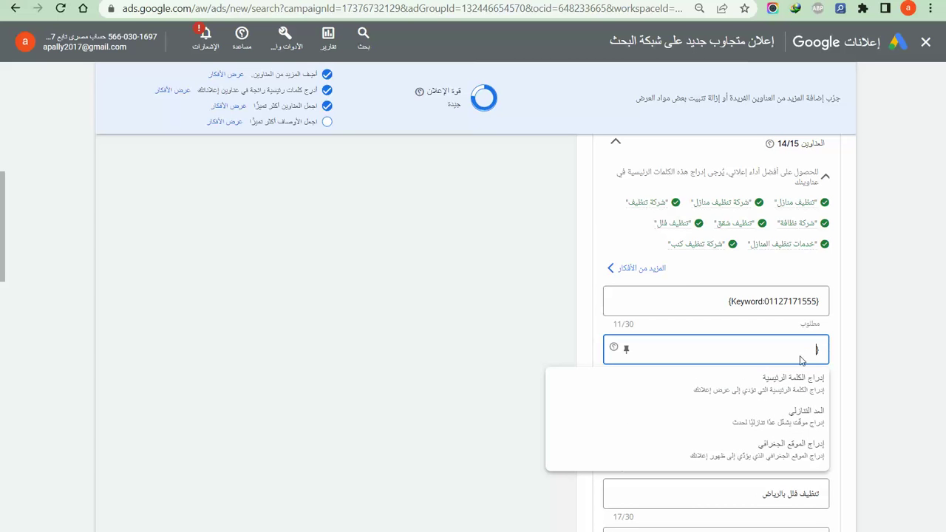
click(793, 453)
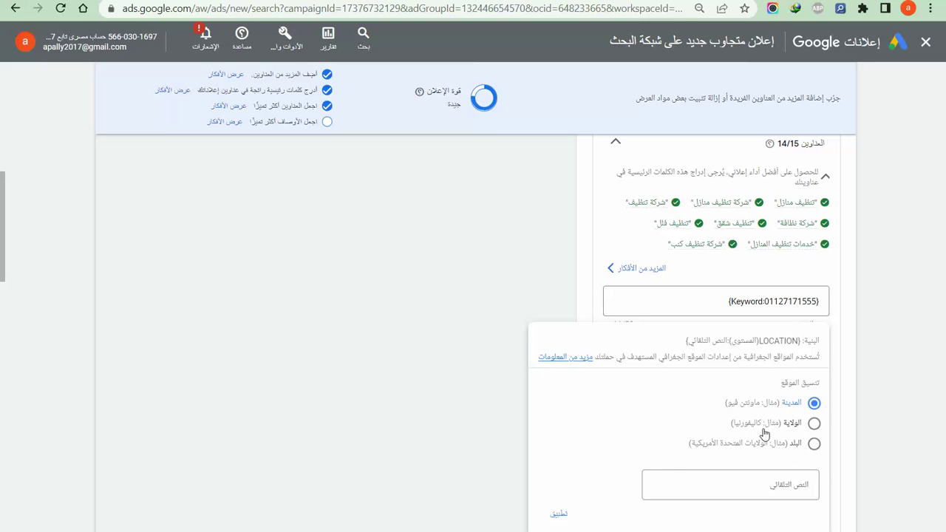
click(814, 444)
click(559, 513)
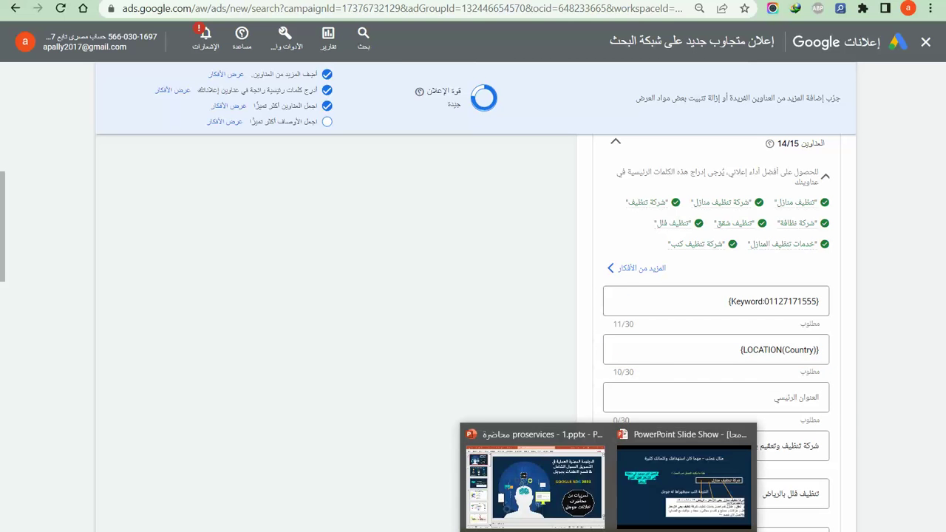
- Switch to the PowerPoint slide show to consult the keyword targeting example
click(683, 473)
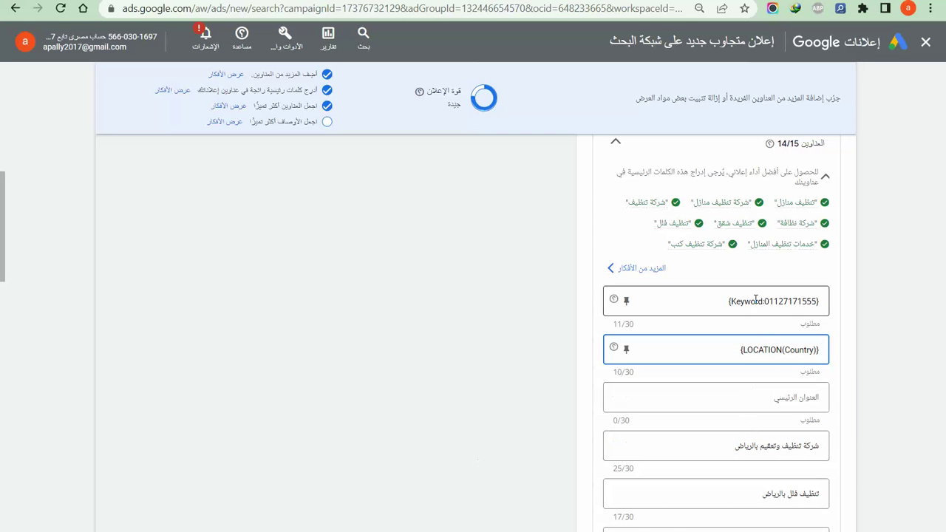
- Put "شركة تنظيف" before the phone number in the default text of the first headline's keyword insertion
click(755, 299)
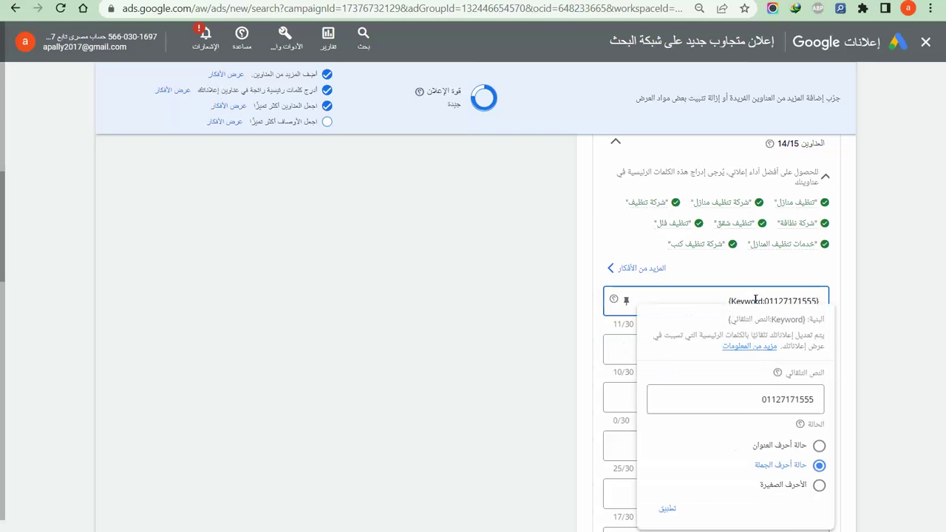
click(749, 400)
double_click(749, 400)
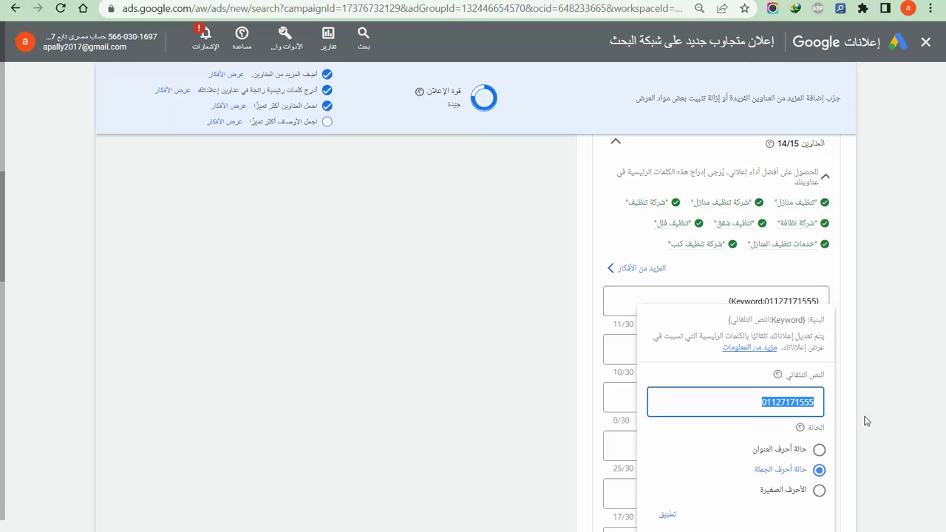
click(813, 405)
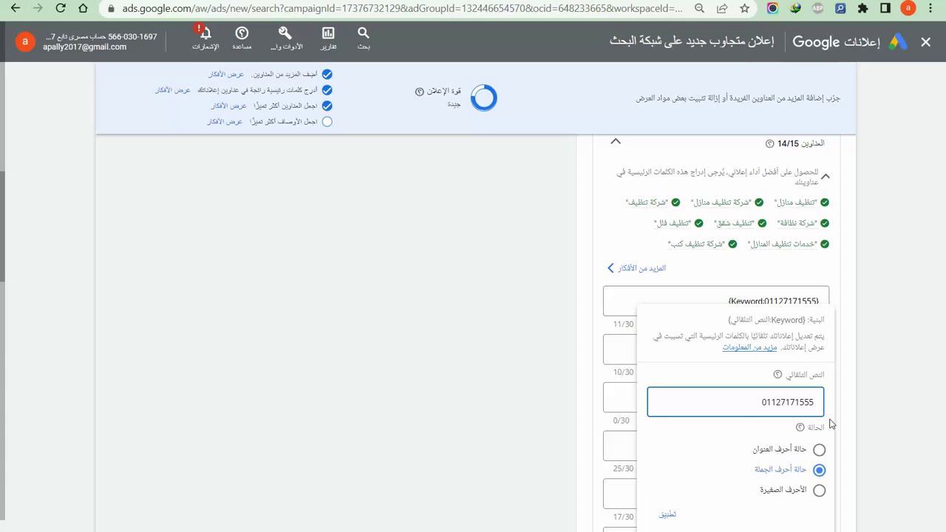
text(شركة تنظيف)
click(668, 514)
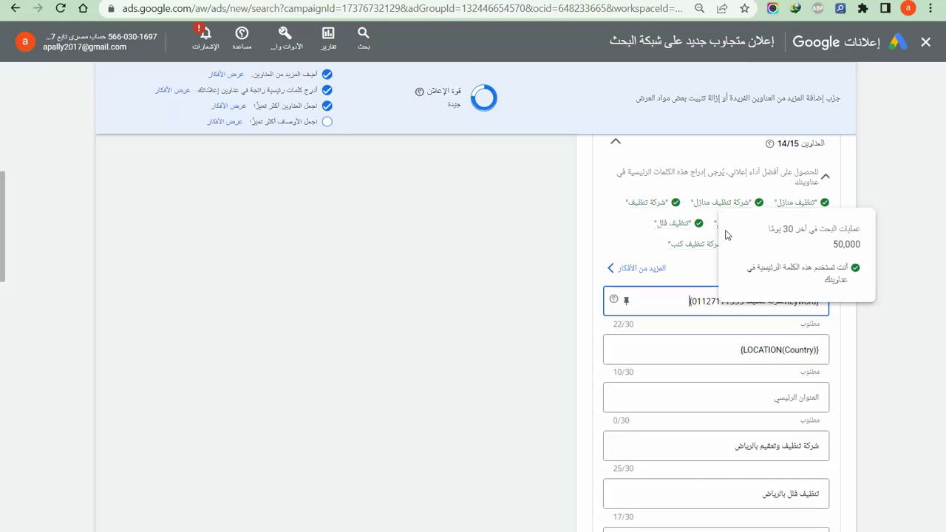
- Compare the ad preview's headline combinations with the keyword and location insertions in the headline list
mouse_move(712, 227)
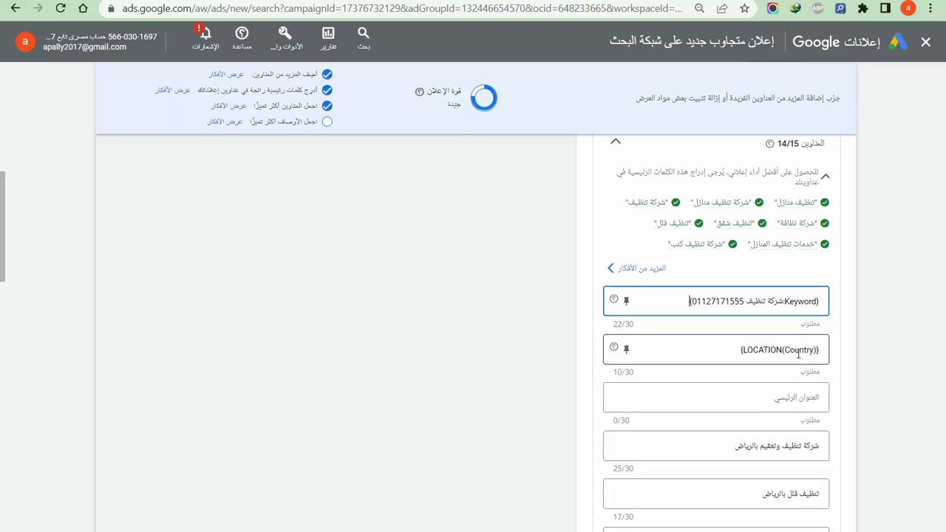
scroll(504, 354, up, 5)
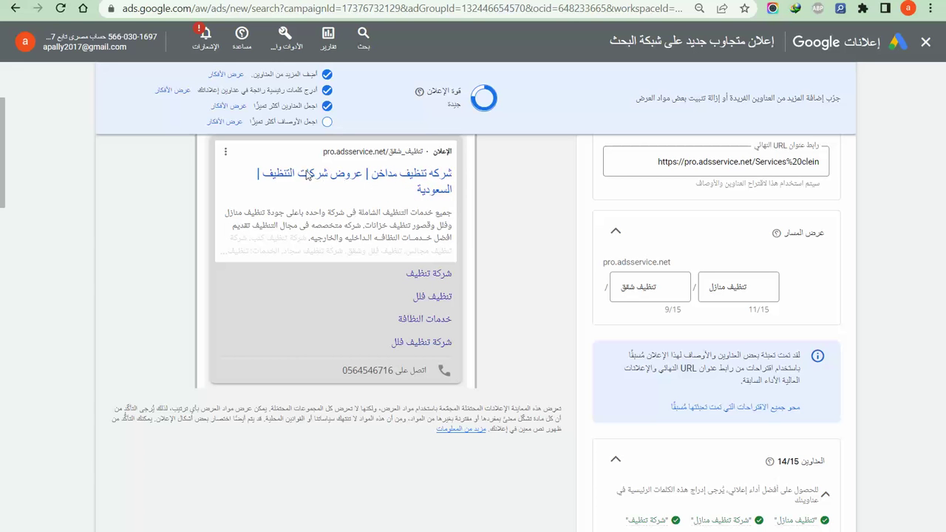
scroll(840, 374, down, 2)
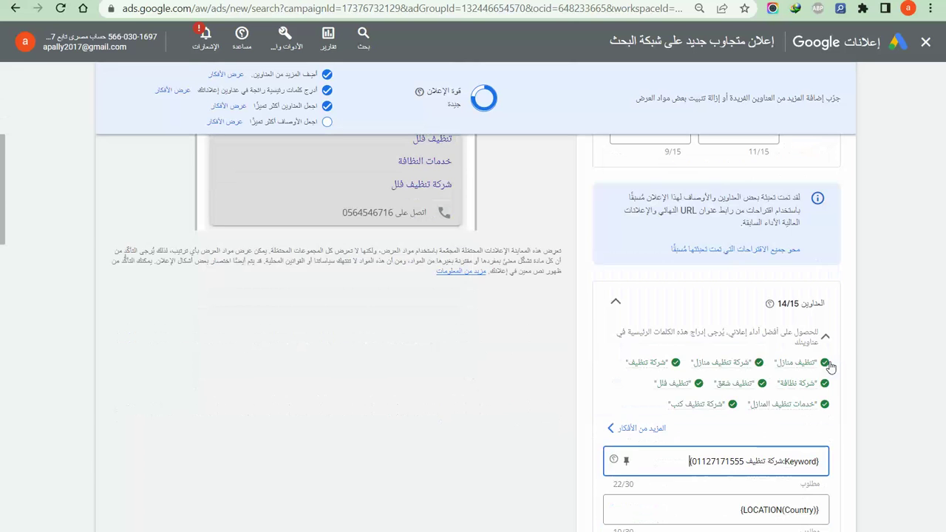
scroll(808, 406, down, 2)
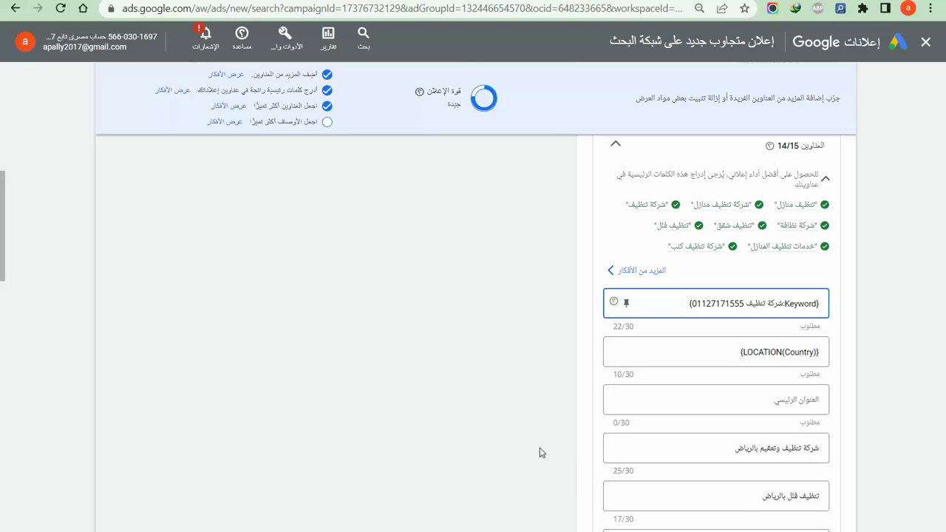
scroll(477, 433, up, 5)
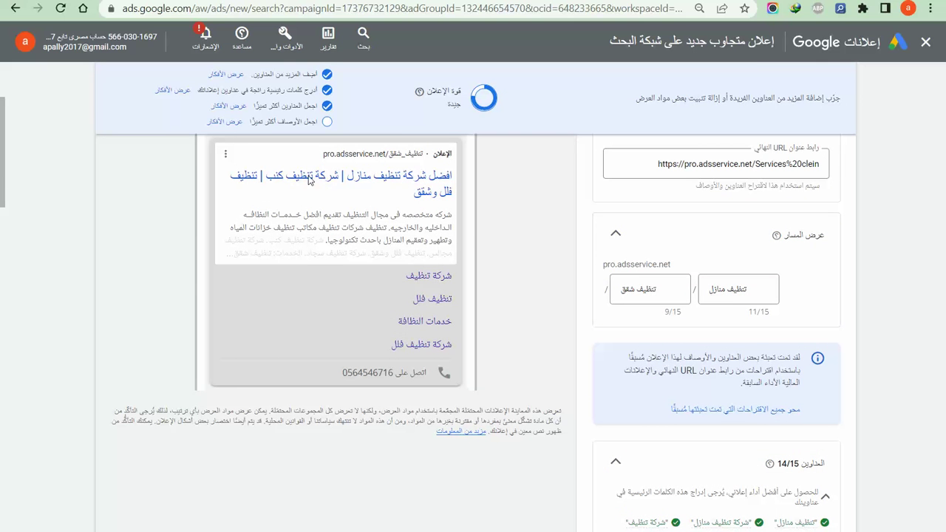
- Pin the keyword-insertion headline to show only in position 1 and the location-insertion headline only in position 2
scroll(540, 346, down, 2)
scroll(735, 523, down, 1)
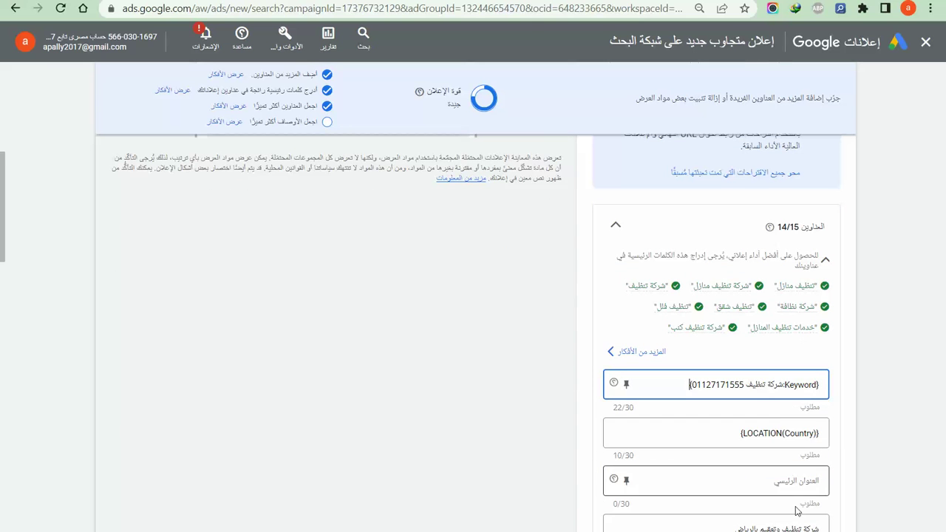
scroll(754, 481, down, 2)
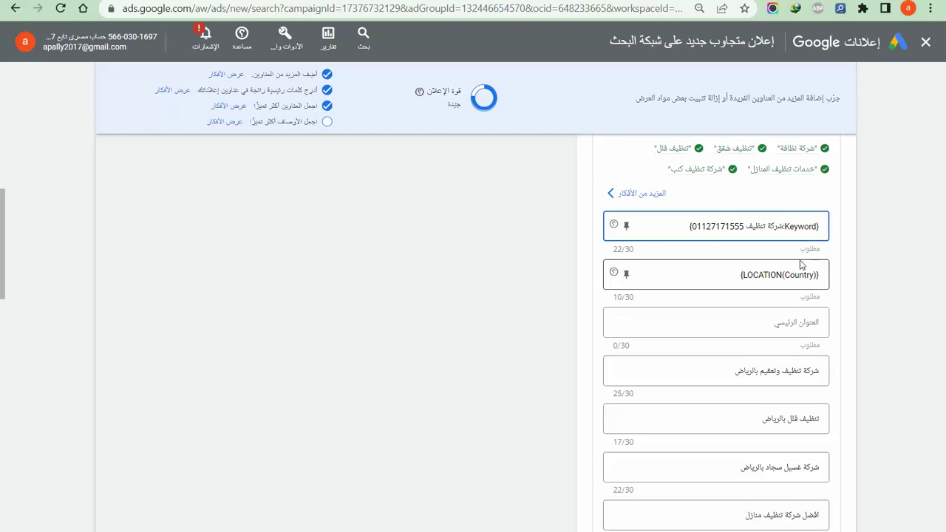
click(626, 227)
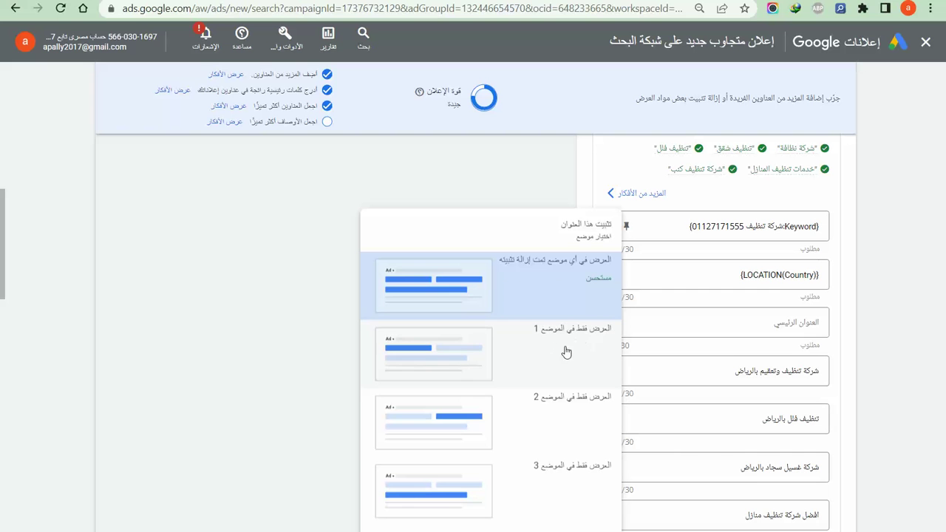
click(446, 359)
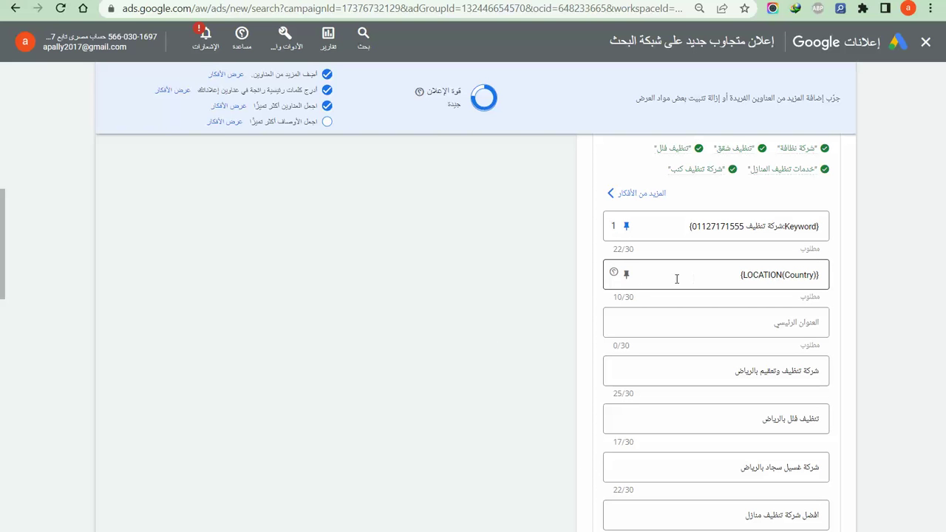
click(626, 279)
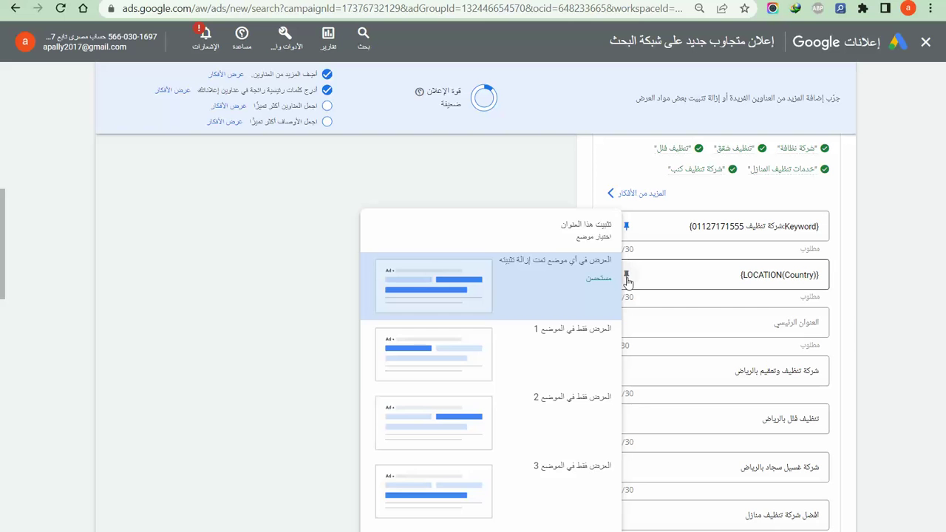
click(452, 420)
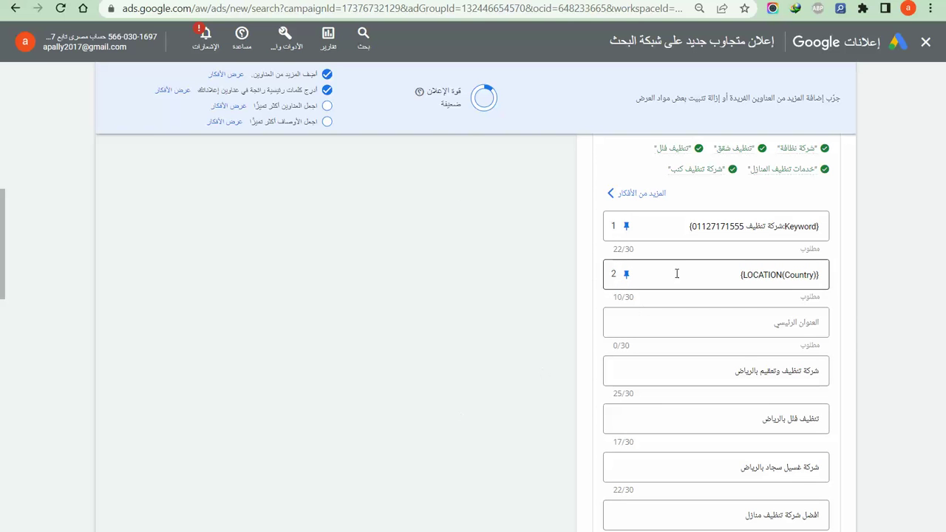
- Compare the ad preview's headline order with the two pinned headlines in the headline list
scroll(512, 294, up, 2)
scroll(513, 293, up, 3)
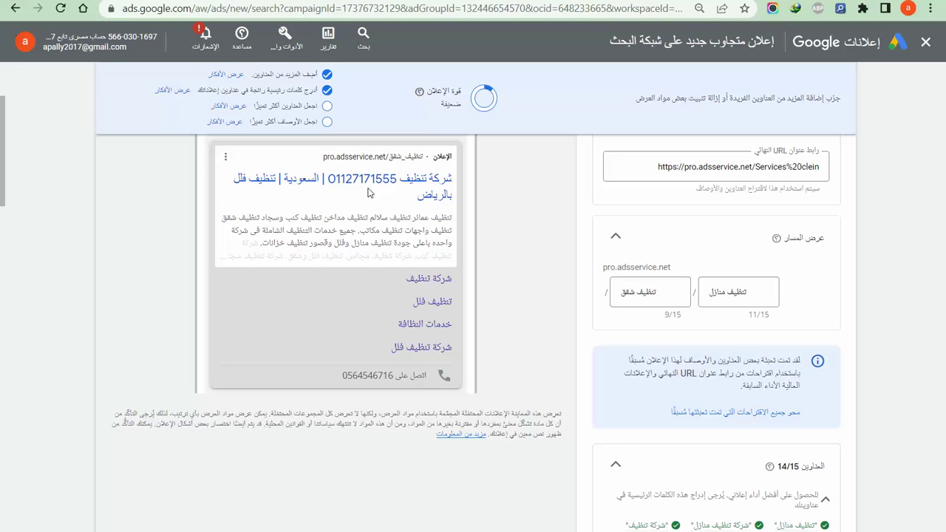
scroll(720, 438, down, 3)
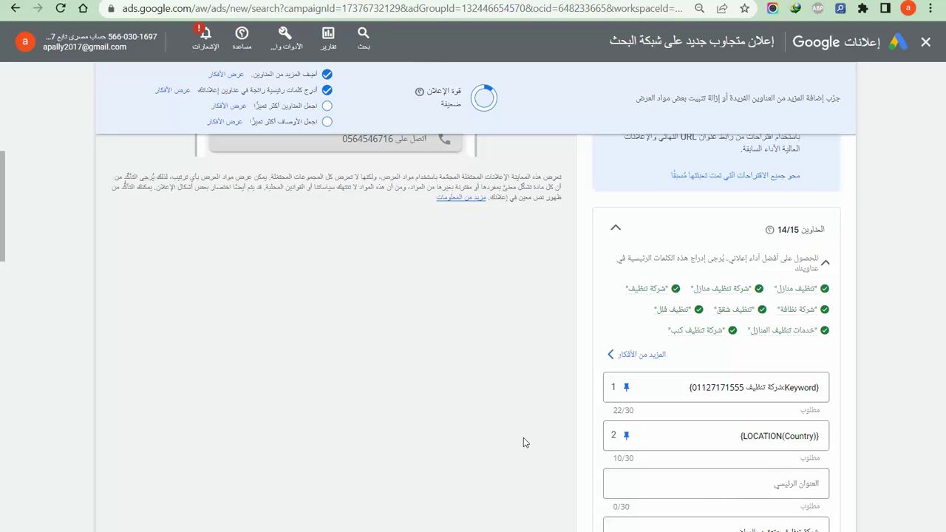
scroll(509, 432, up, 3)
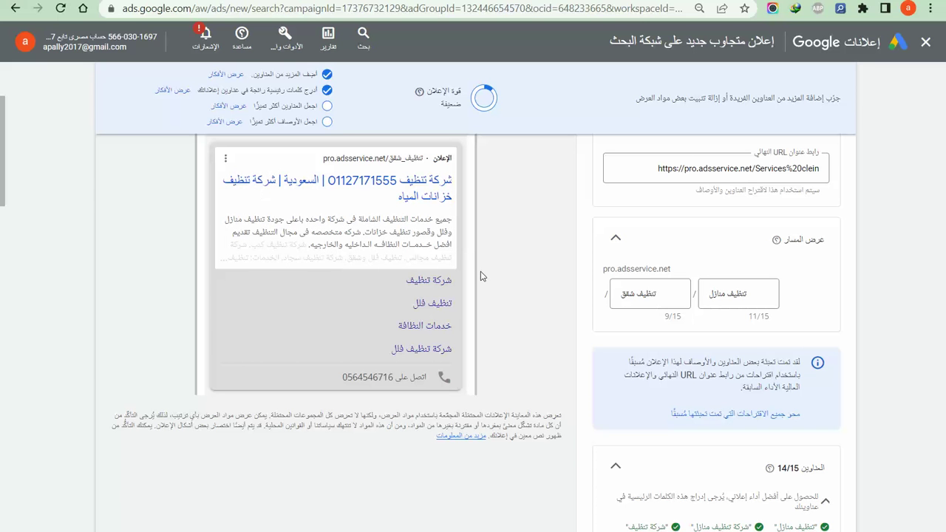
scroll(481, 276, down, 2)
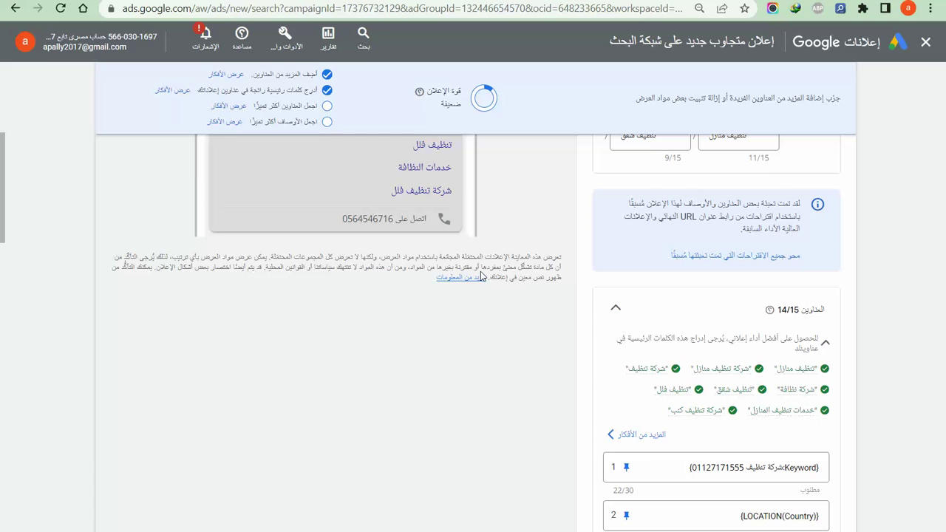
scroll(480, 277, up, 3)
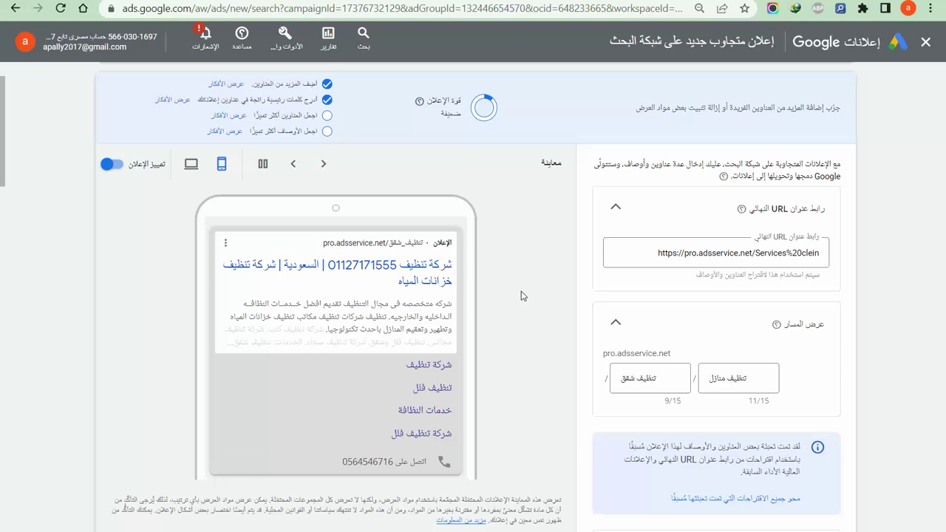
scroll(521, 296, down, 3)
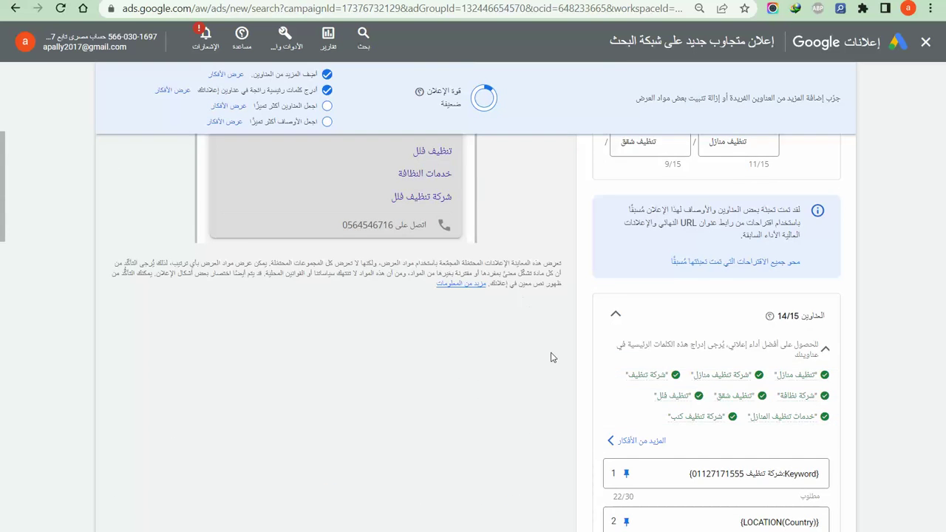
scroll(547, 353, down, 1)
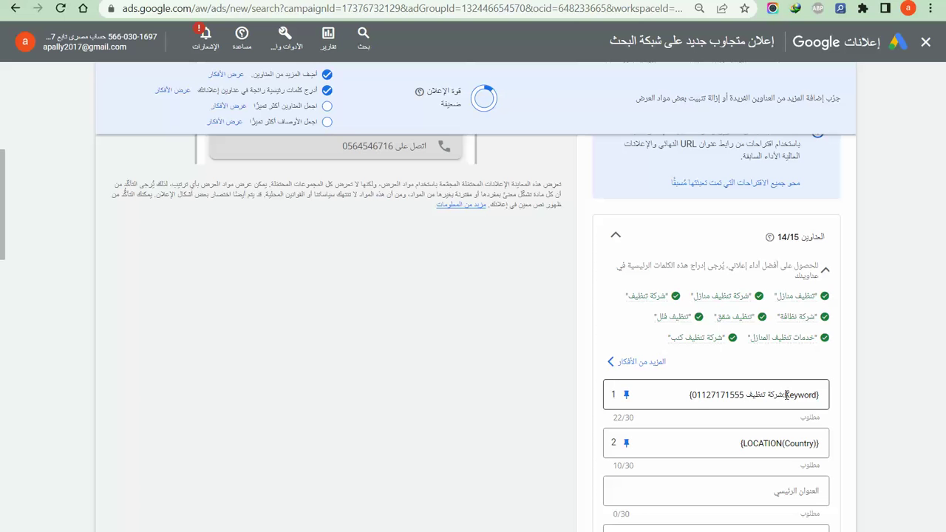
scroll(389, 317, up, 5)
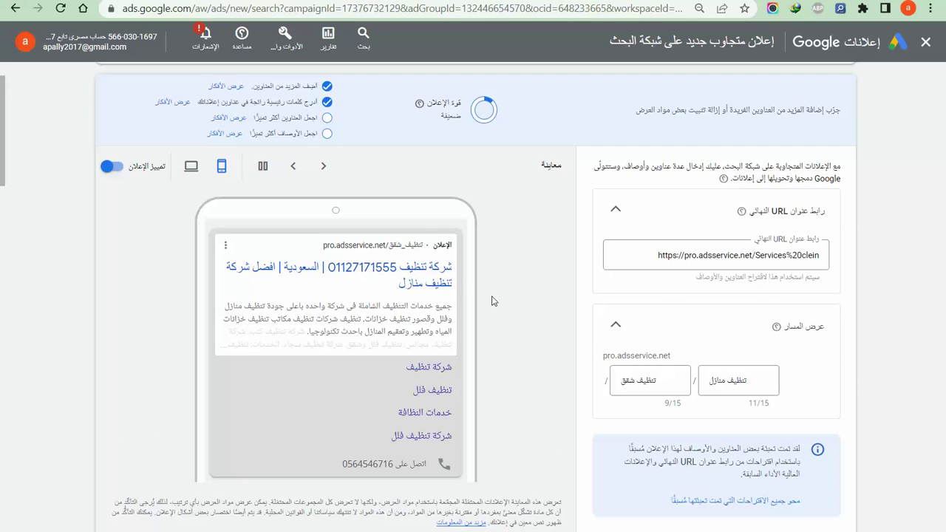
scroll(495, 302, down, 4)
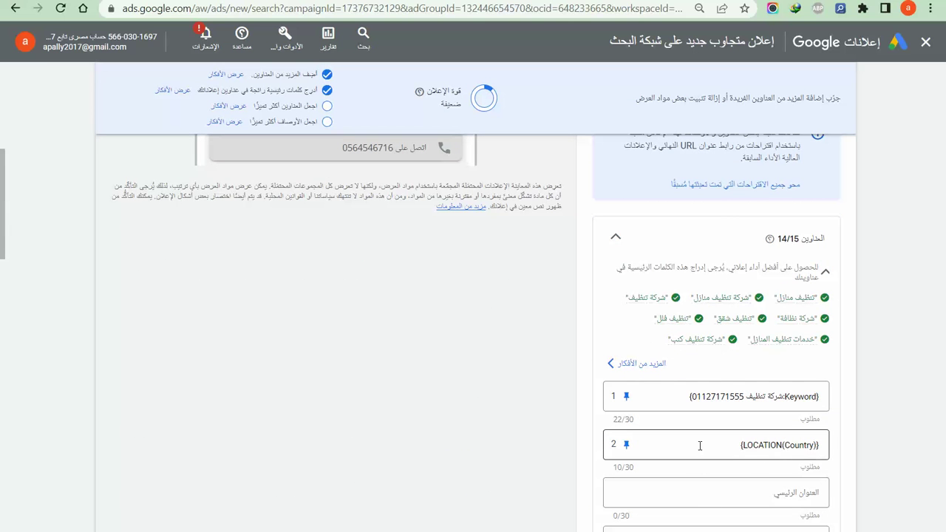
- Change the second headline's location insertion to city level, leaving the default text empty
click(699, 445)
scroll(454, 386, up, 3)
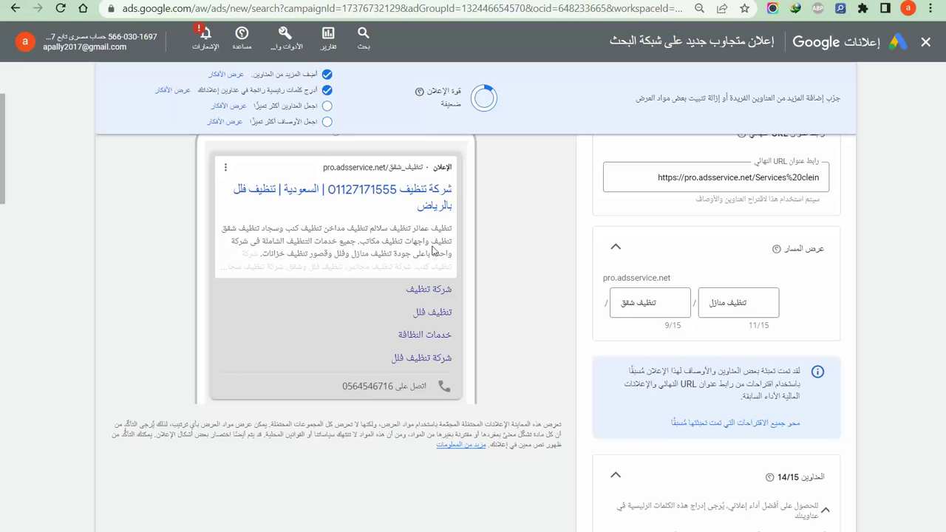
scroll(661, 376, down, 5)
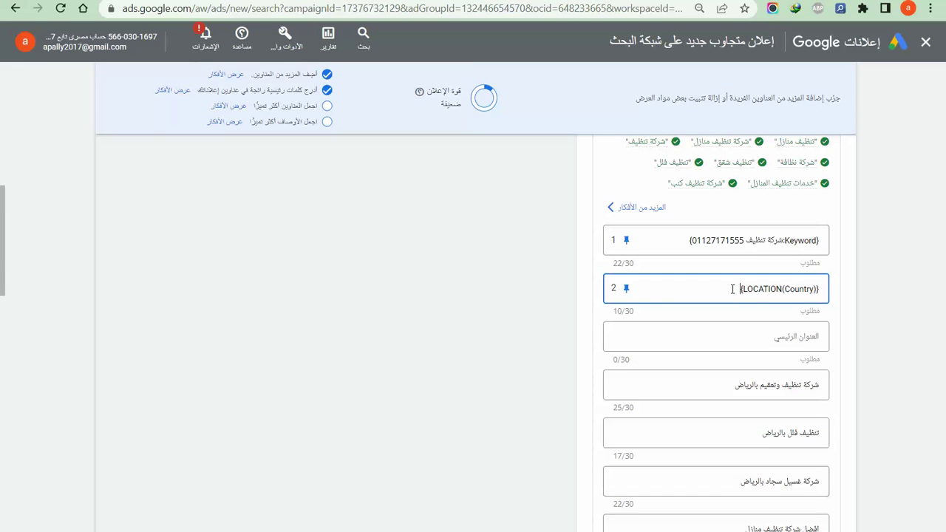
click(783, 289)
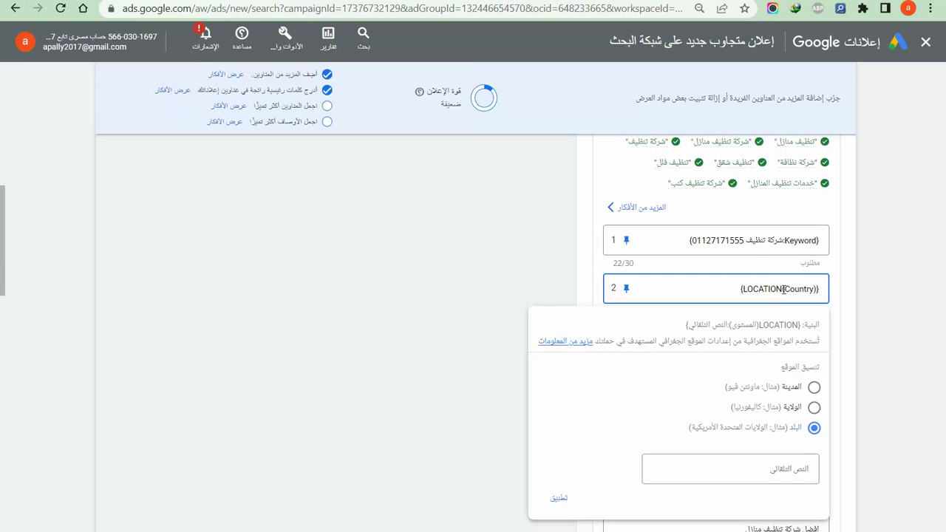
click(813, 389)
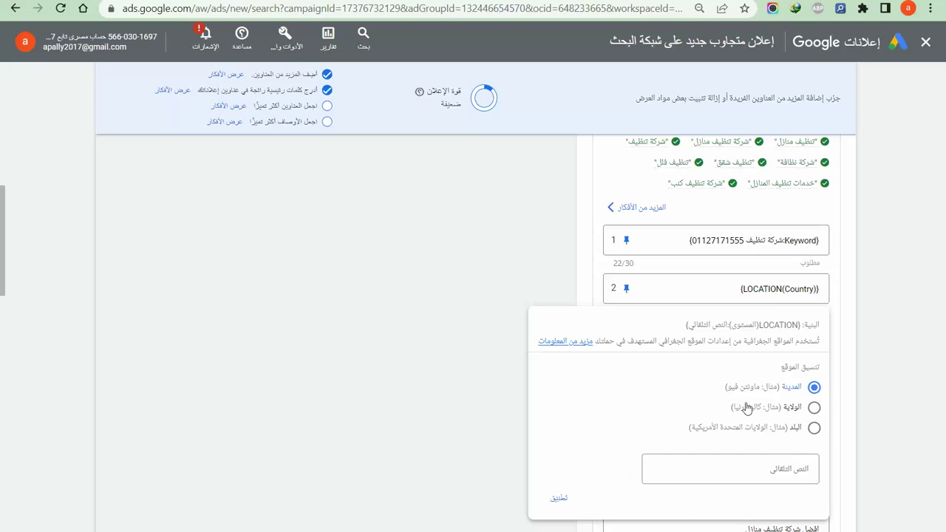
click(559, 500)
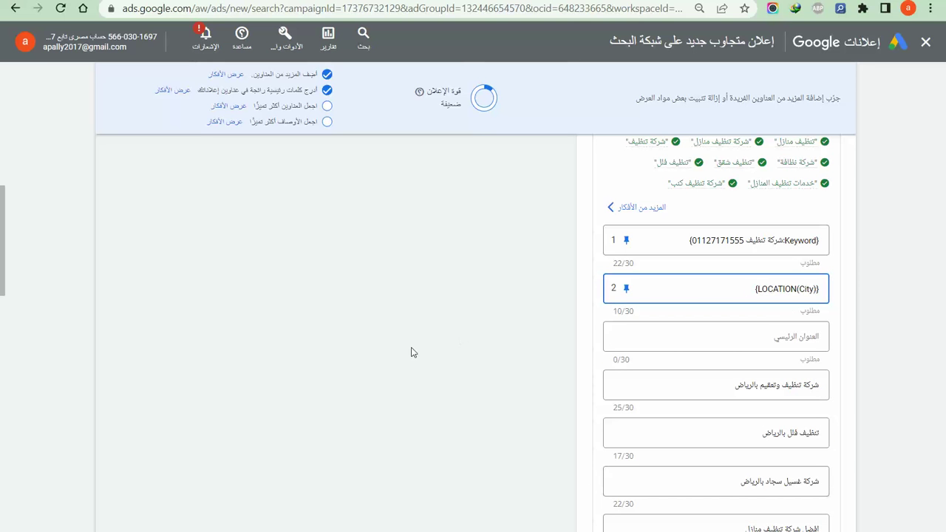
- Check the location headline in the ad preview and switch to the PowerPoint slide show with the practical search example
scroll(411, 353, up, 10)
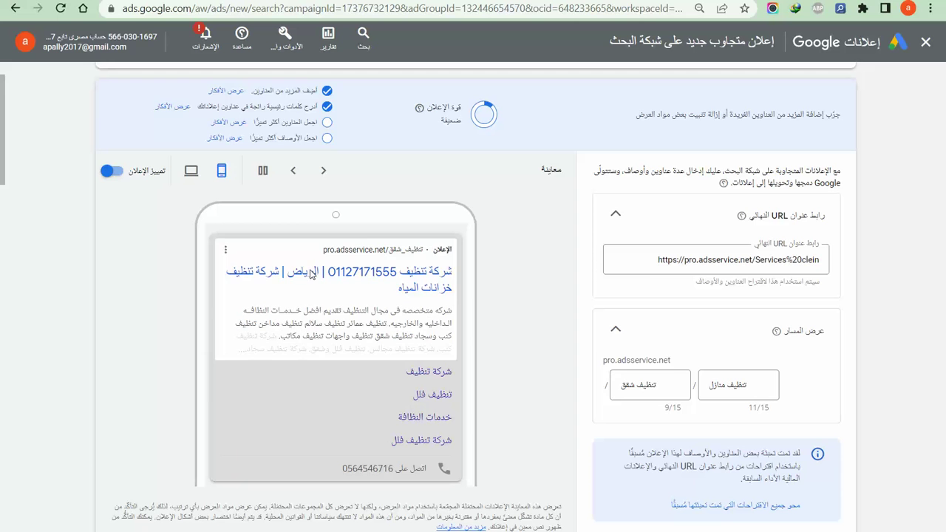
scroll(498, 318, down, 1)
scroll(497, 318, up, 2)
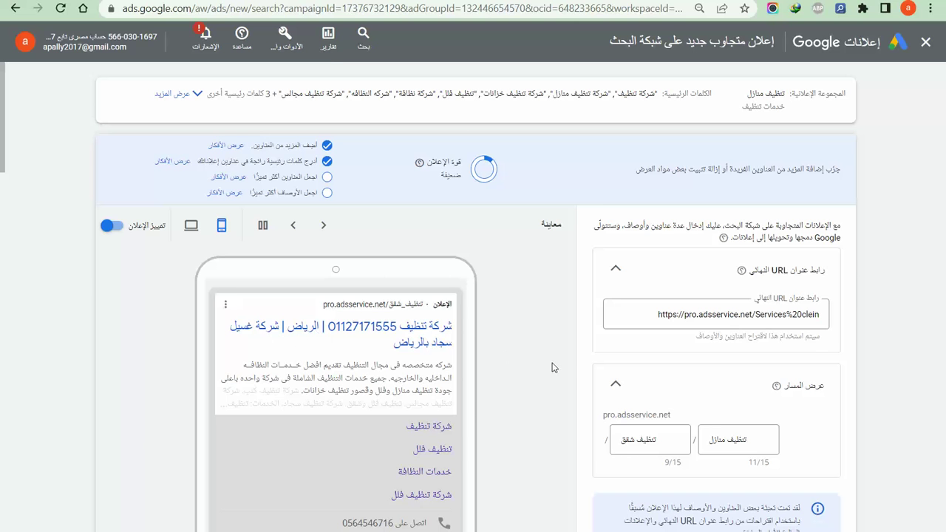
scroll(556, 368, down, 3)
scroll(555, 368, down, 2)
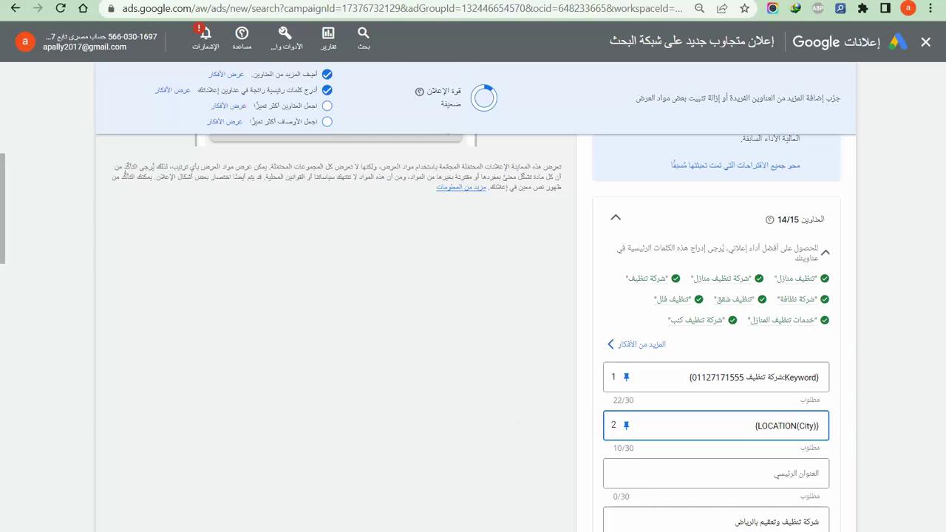
mouse_move(610, 523)
click(665, 481)
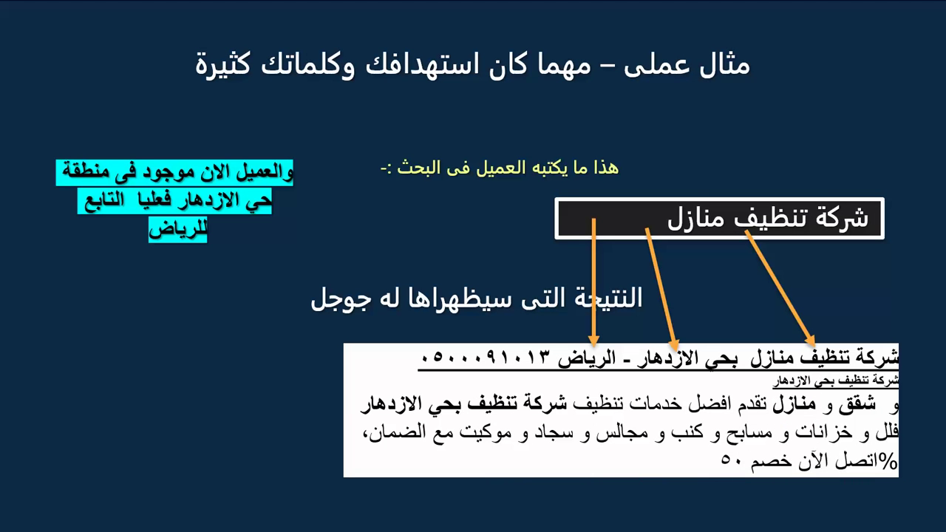
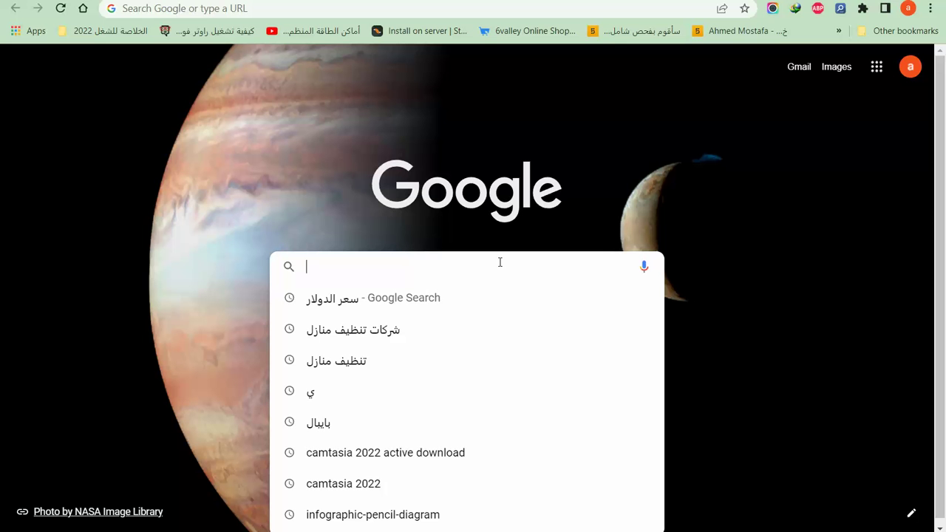
- Search Google for "شركات تنظيف منازل", view the image results, and return to all results
click(367, 330)
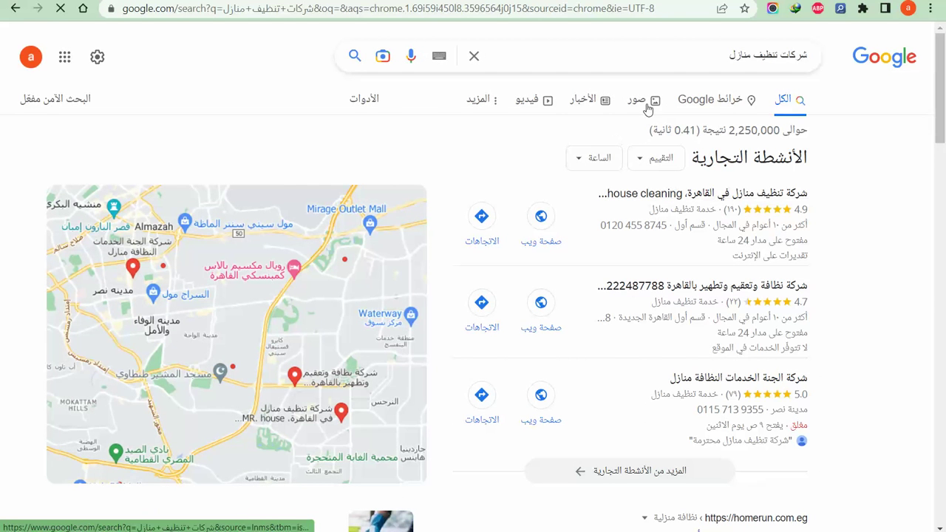
click(637, 105)
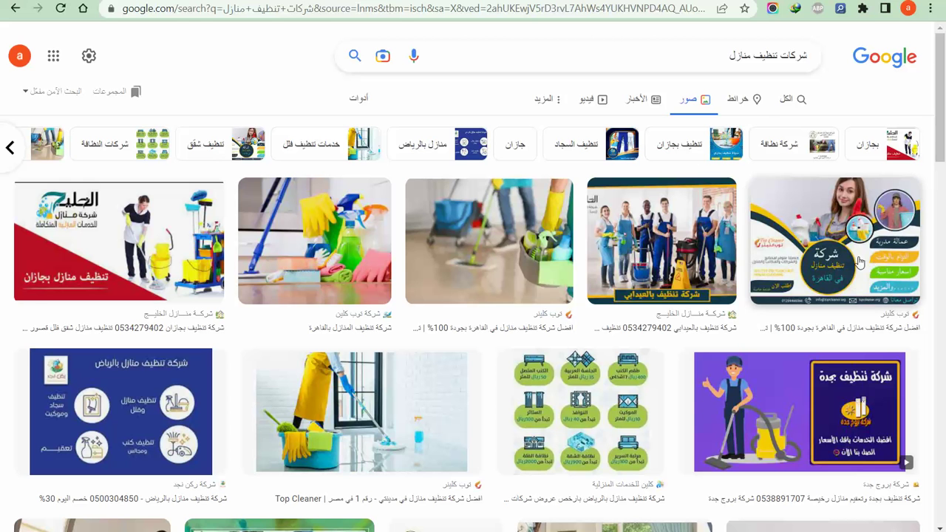
click(792, 99)
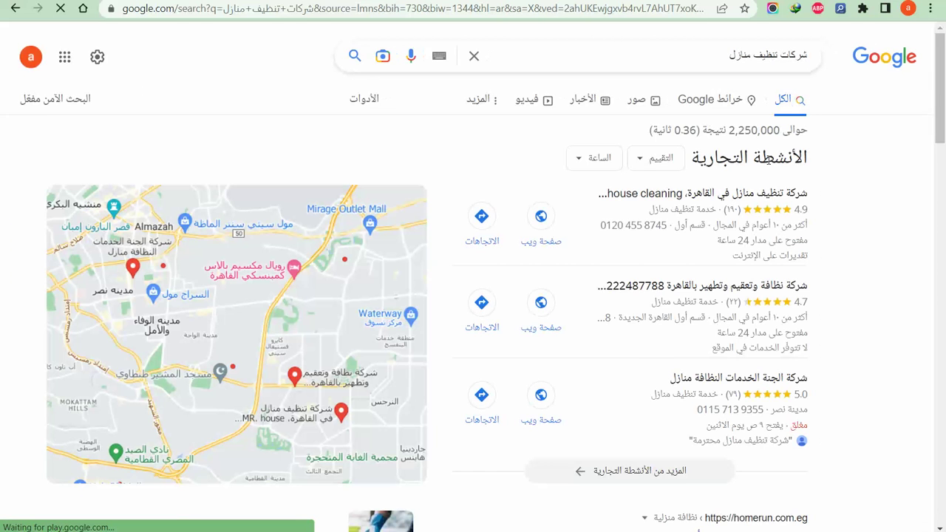
- Examine the titles, descriptions and thumbnails of the cleaning company listings in the Google search results
scroll(788, 303, down, 5)
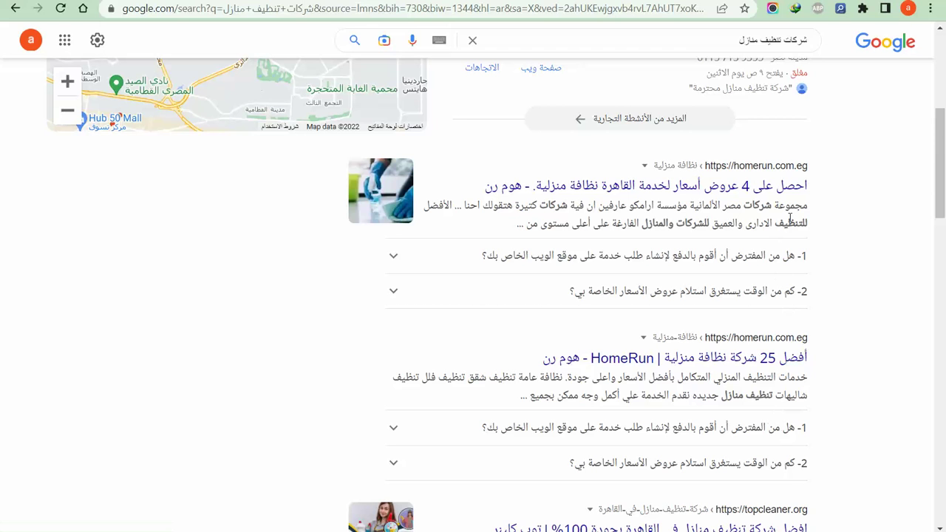
scroll(795, 304, down, 6)
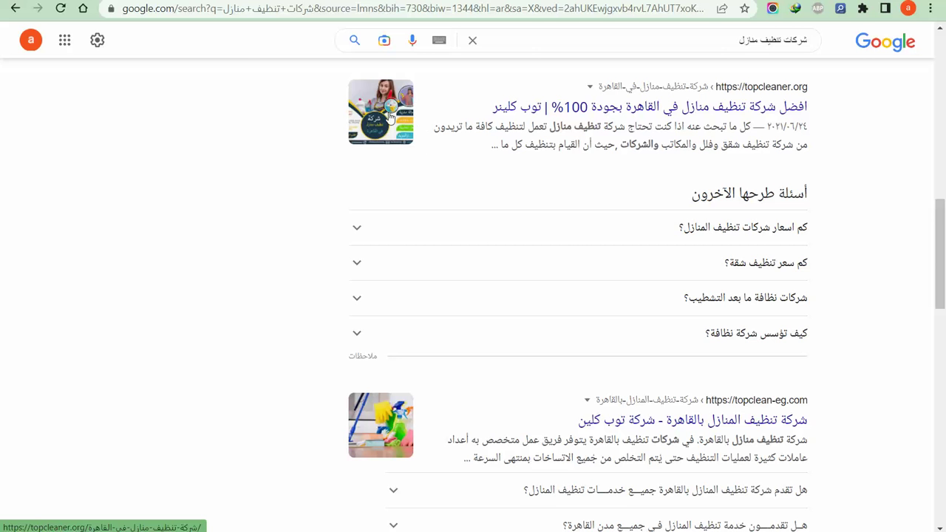
scroll(463, 214, up, 1)
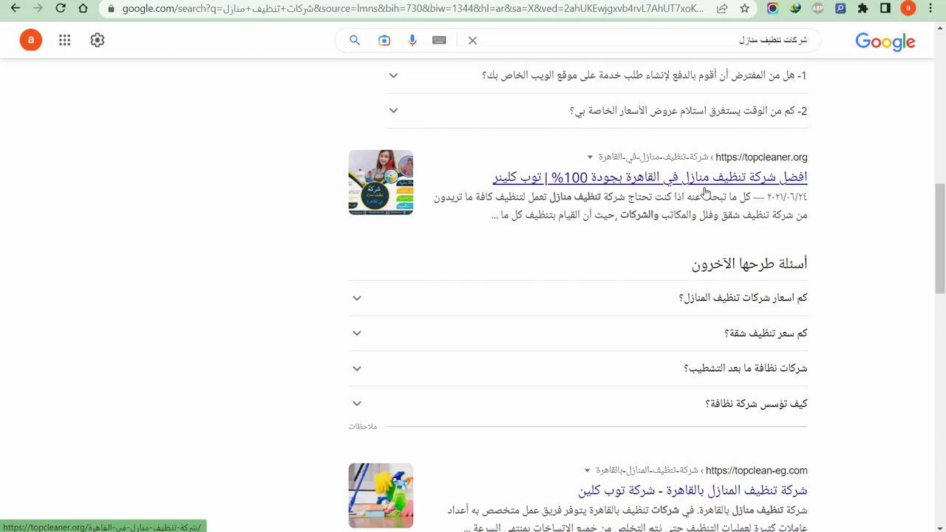
scroll(781, 215, up, 3)
scroll(780, 214, up, 6)
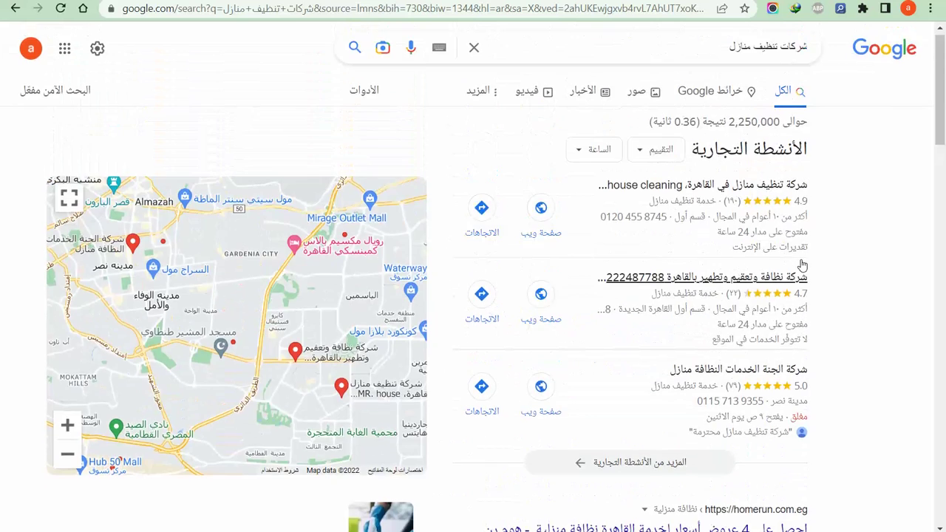
scroll(799, 253, down, 8)
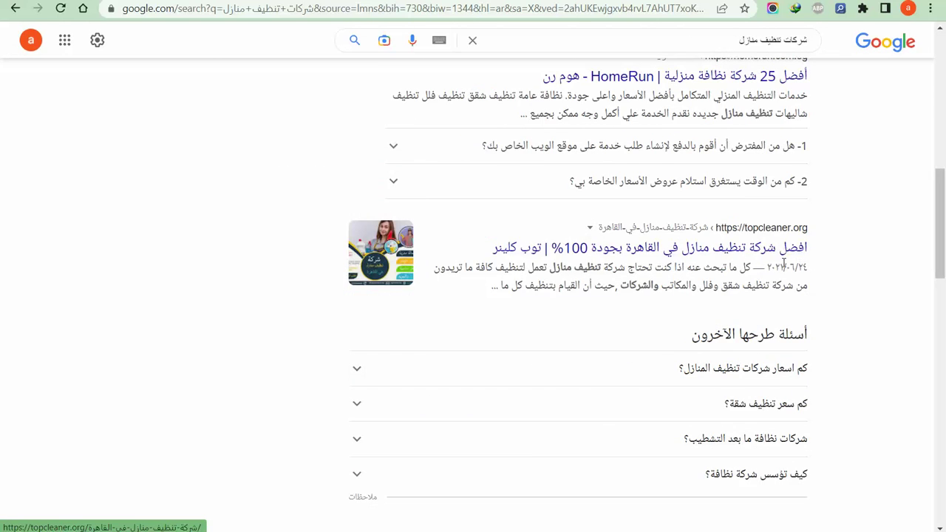
scroll(799, 254, up, 2)
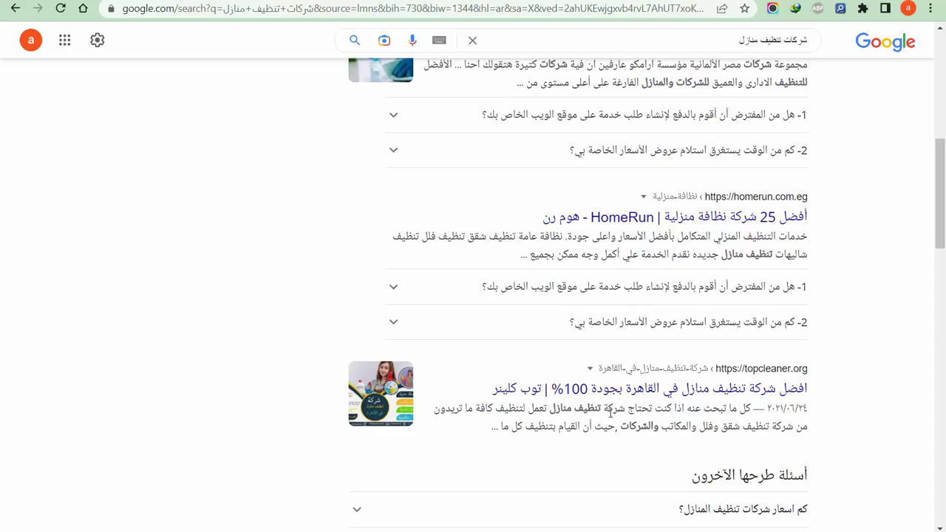
scroll(637, 311, up, 5)
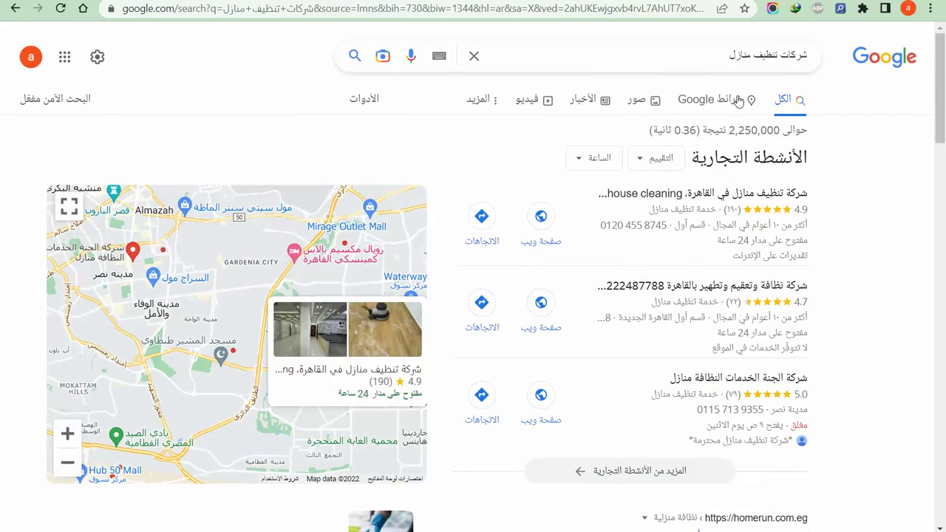
- Find the orange cartoon of a masked cleaner in the image results and start saving it to the computer
click(636, 100)
scroll(425, 329, down, 10)
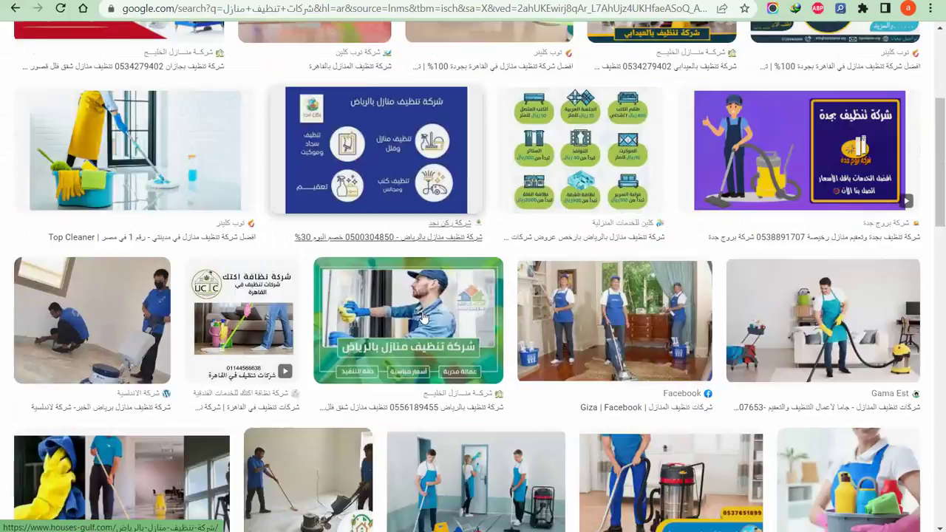
scroll(434, 310, down, 5)
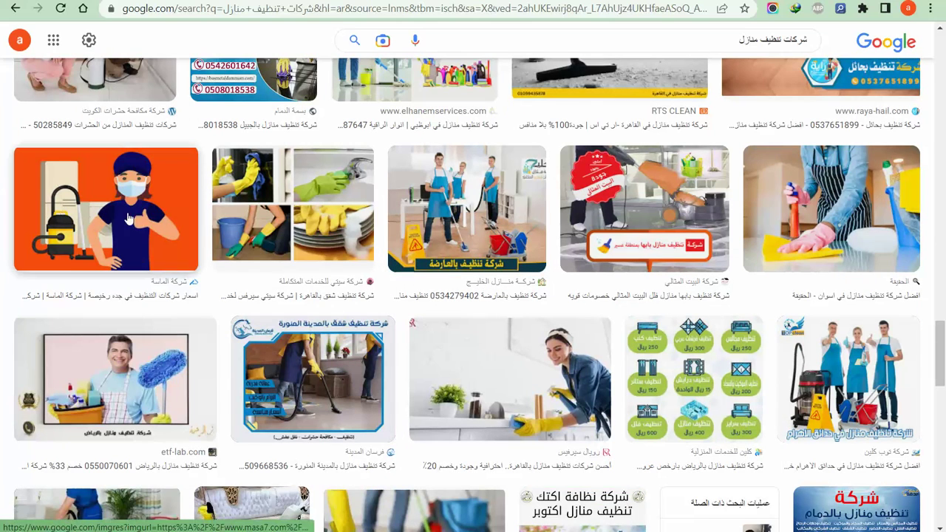
right_click(127, 212)
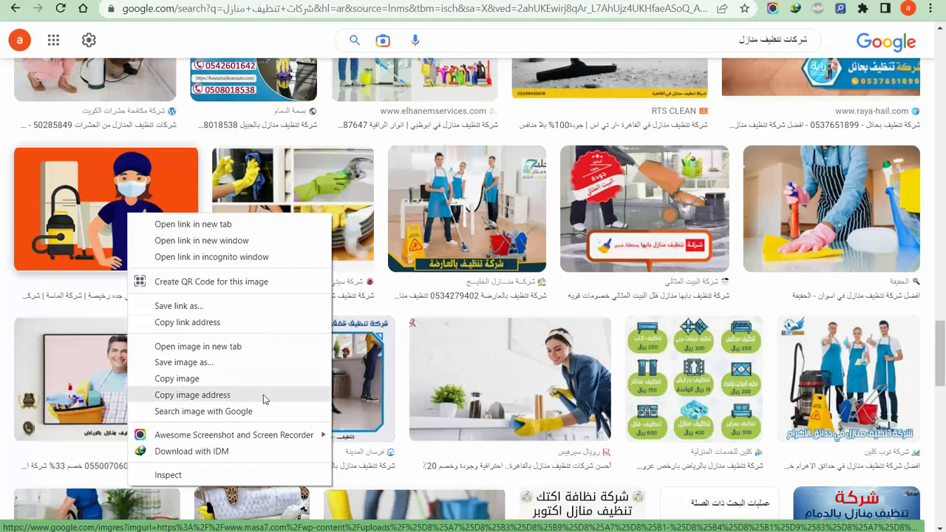
click(241, 363)
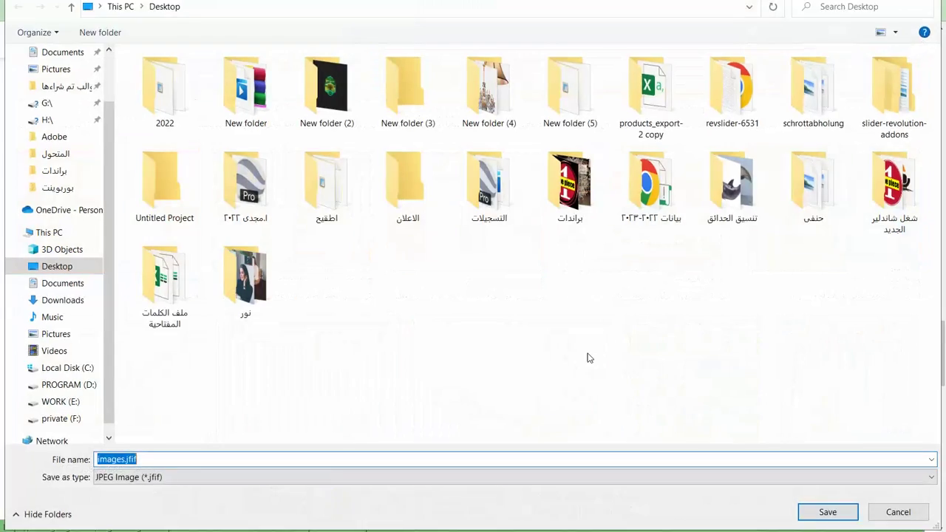
- Create a folder named "الصور" on the Desktop and save the image in it as images.jfif
click(63, 268)
click(100, 32)
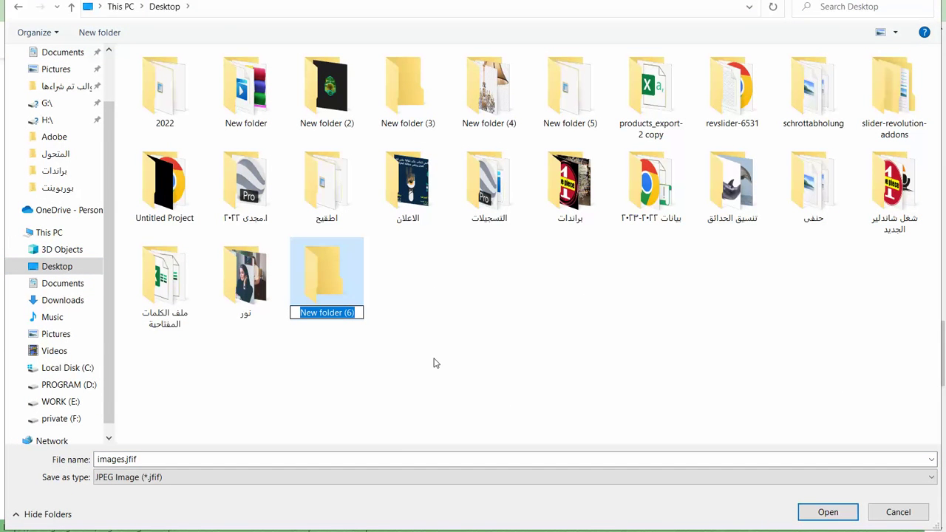
text(الصور)
key(Return)
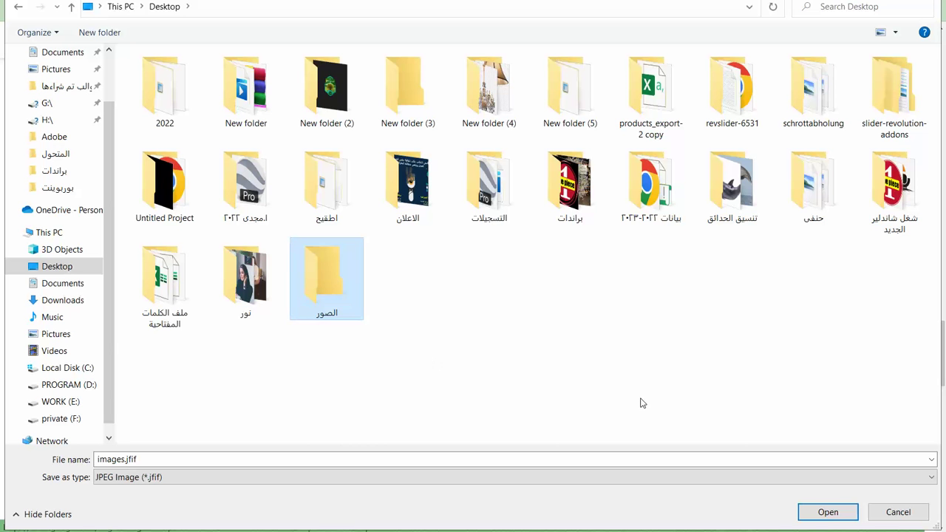
double_click(324, 278)
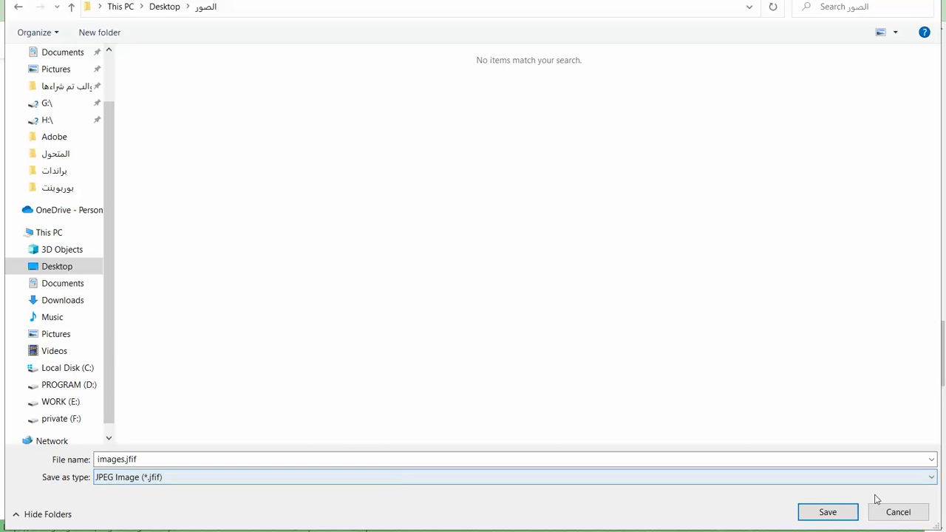
click(833, 514)
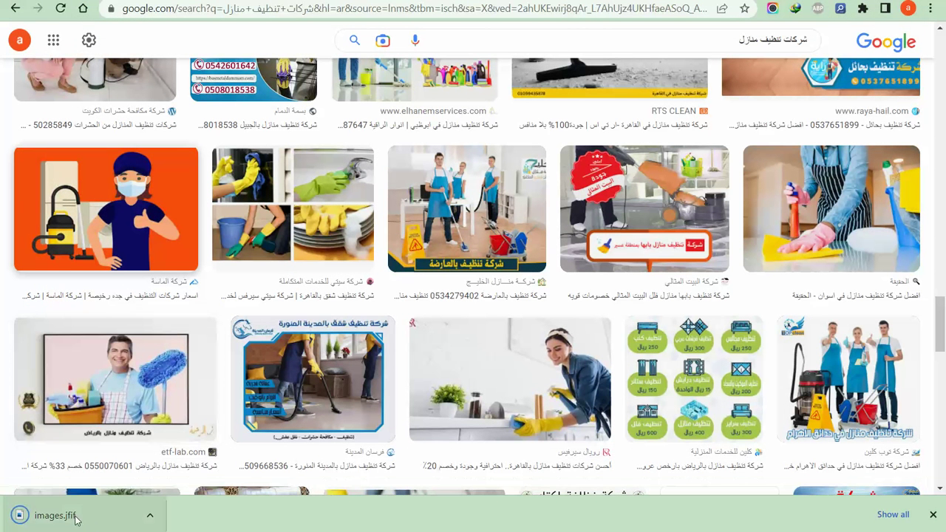
- Show the downloaded images.jfif in its folder and open its file properties
click(150, 516)
click(127, 479)
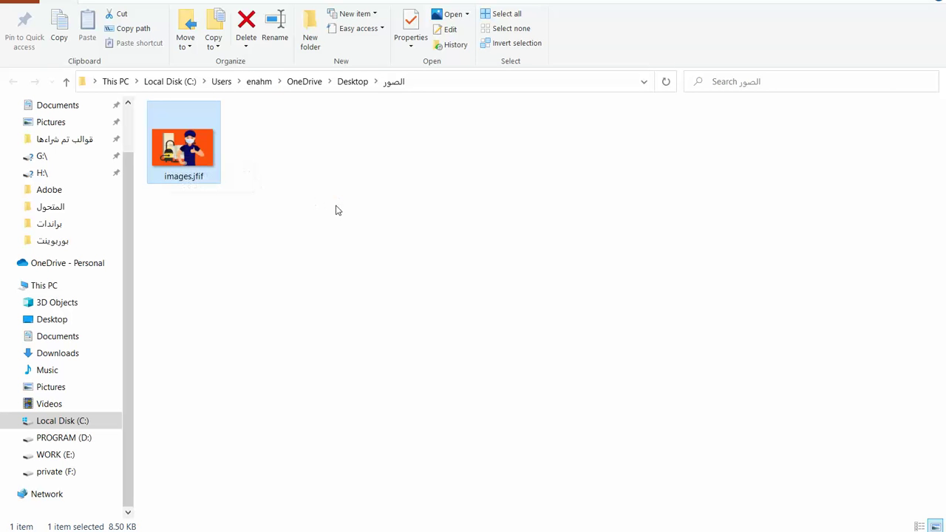
right_click(191, 153)
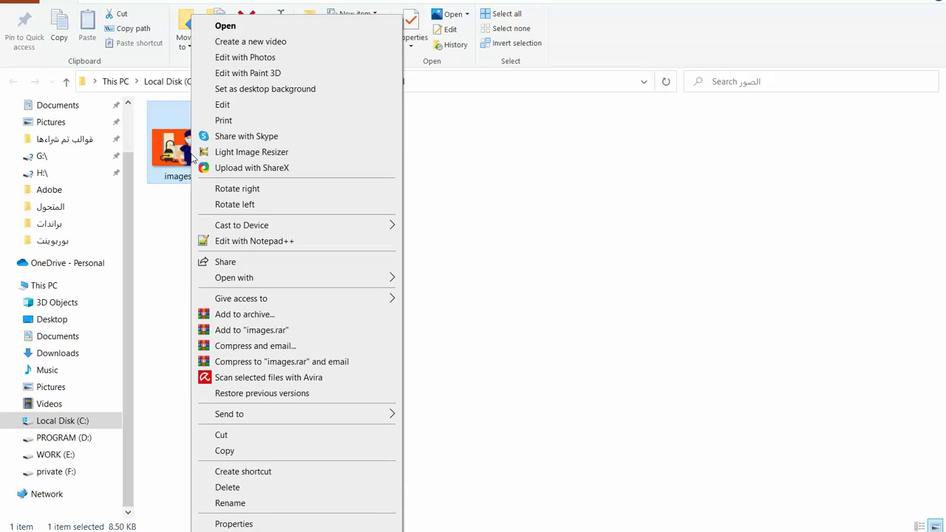
click(234, 524)
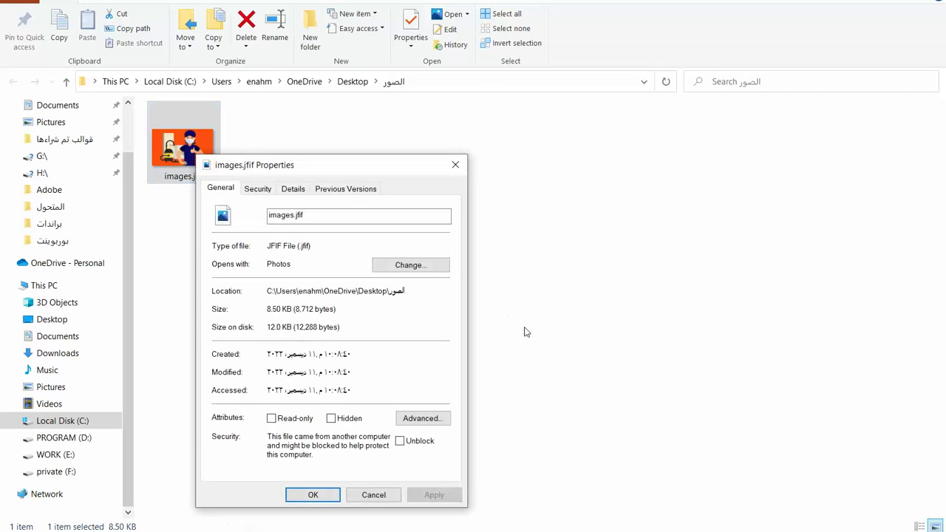
drag(392, 164, 453, 123)
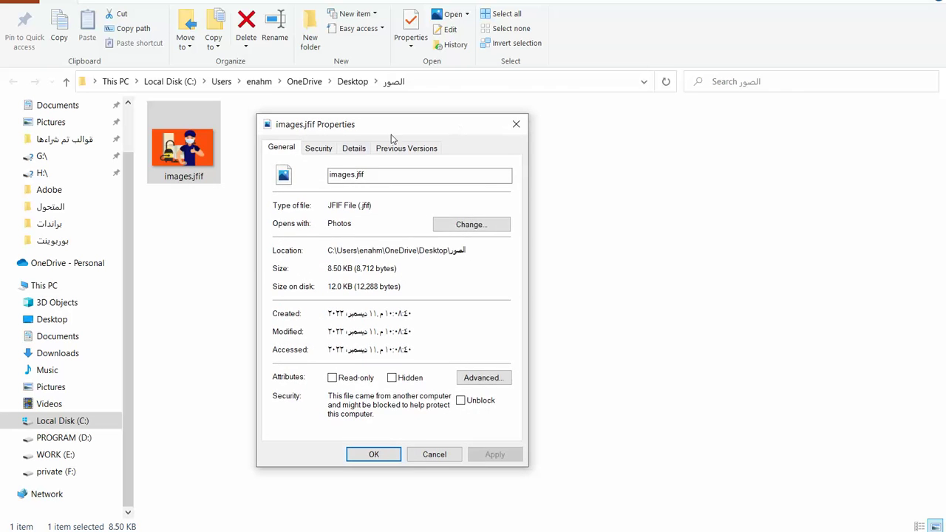
- Examine the image's detailed metadata, from description, origin and copyright to camera and file data, and close the properties
click(352, 148)
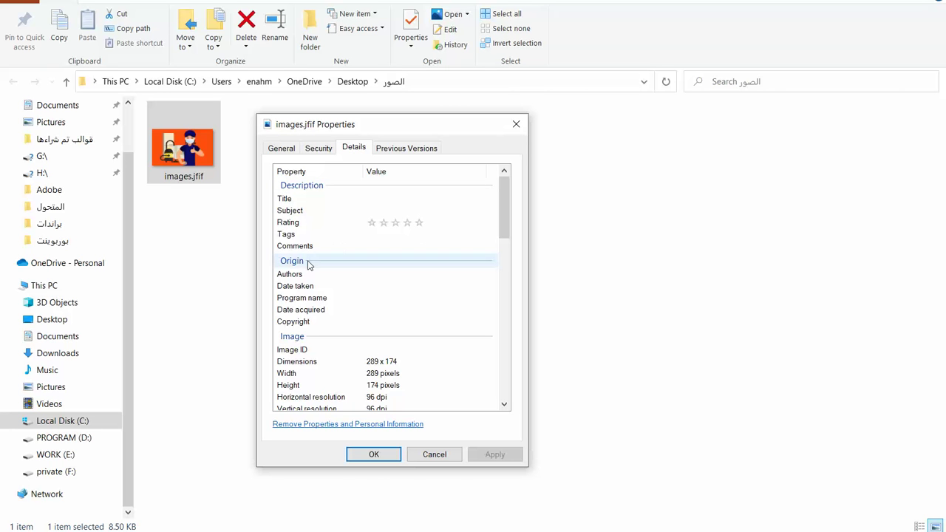
click(388, 198)
click(320, 213)
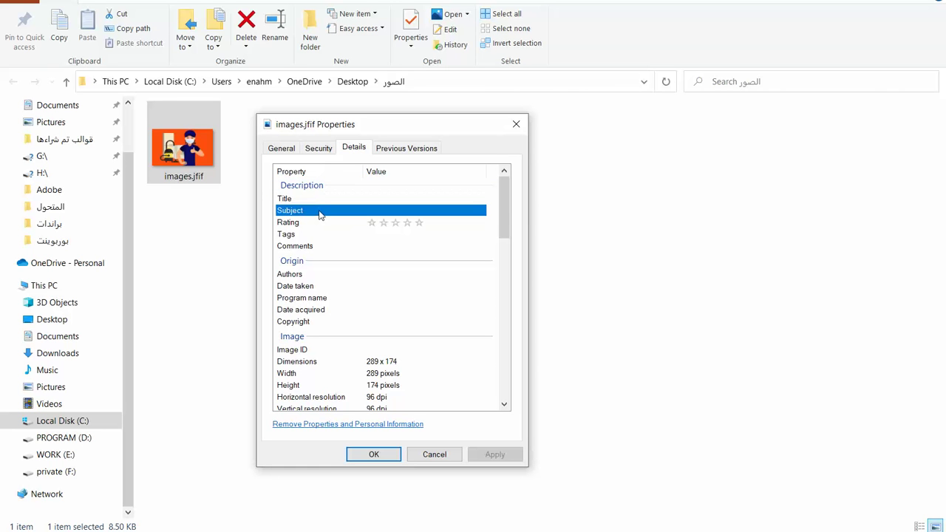
click(372, 235)
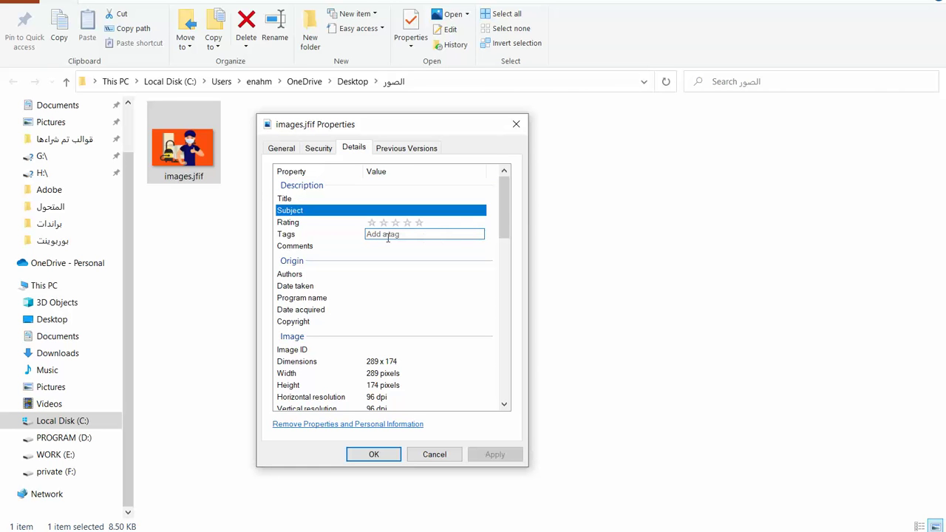
click(379, 274)
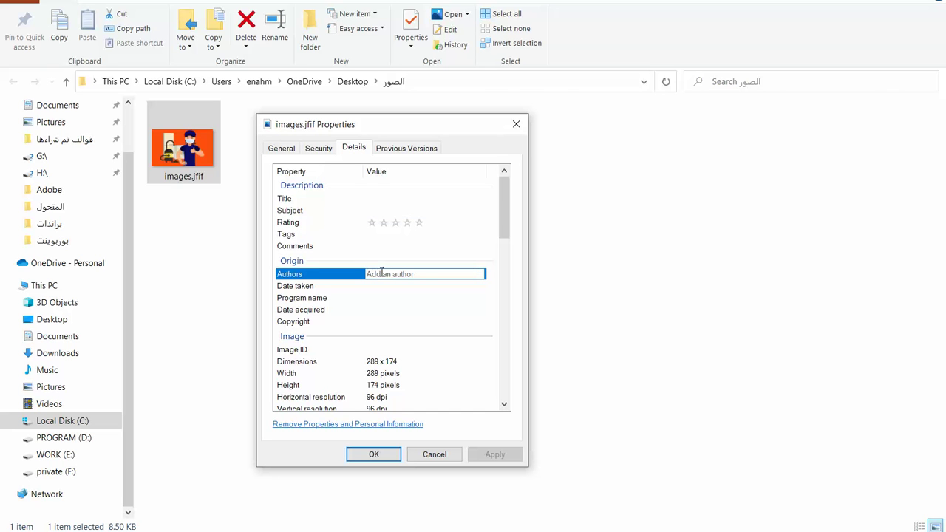
click(386, 322)
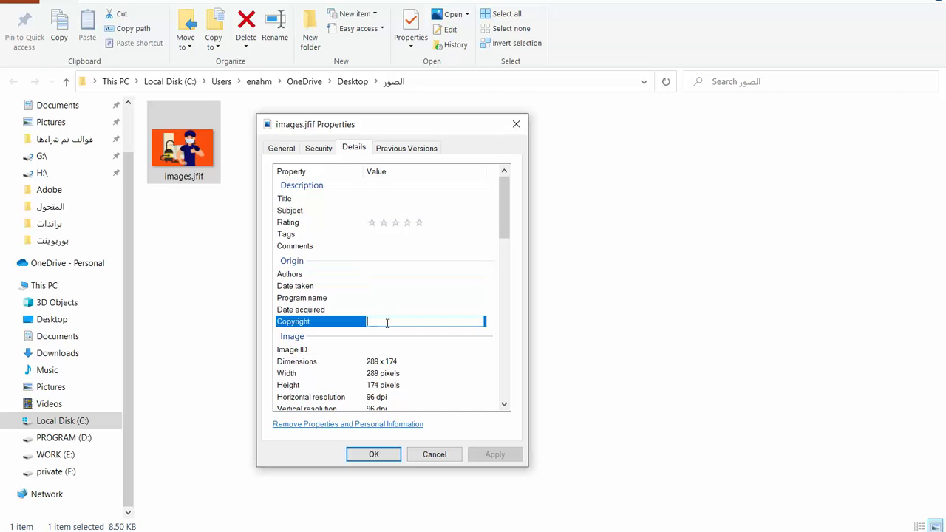
click(396, 299)
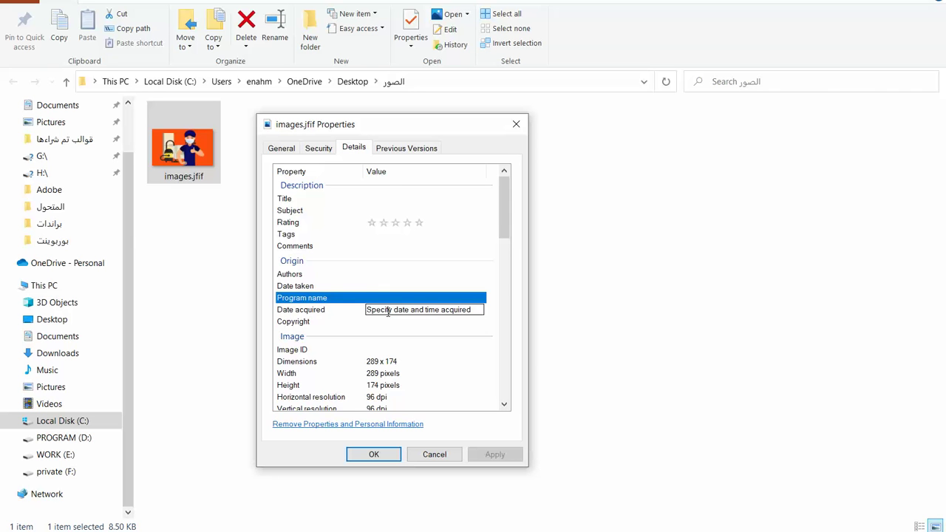
scroll(388, 313, down, 1)
scroll(376, 355, down, 4)
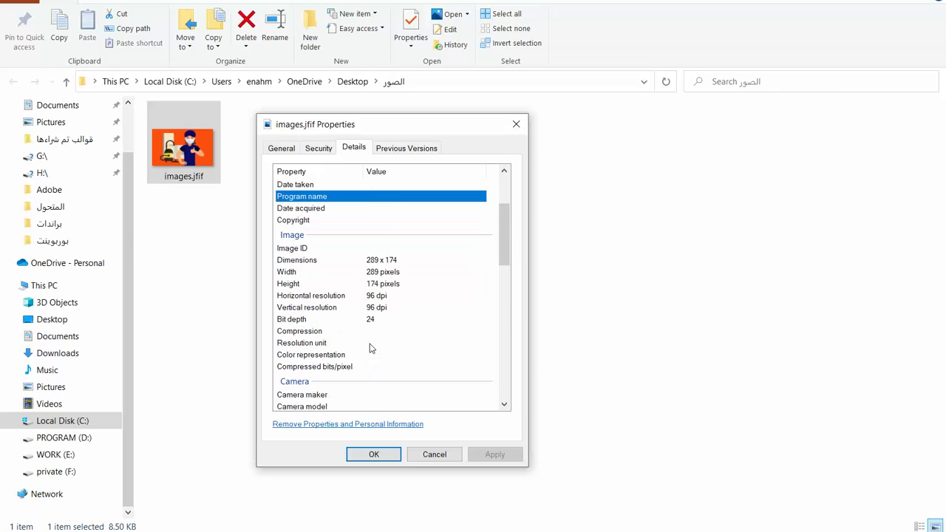
scroll(371, 348, down, 4)
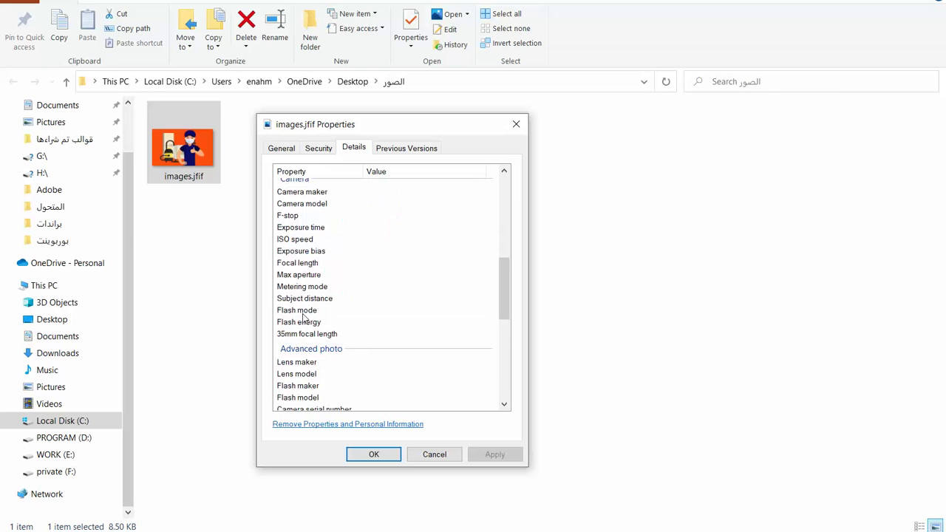
scroll(352, 323, down, 3)
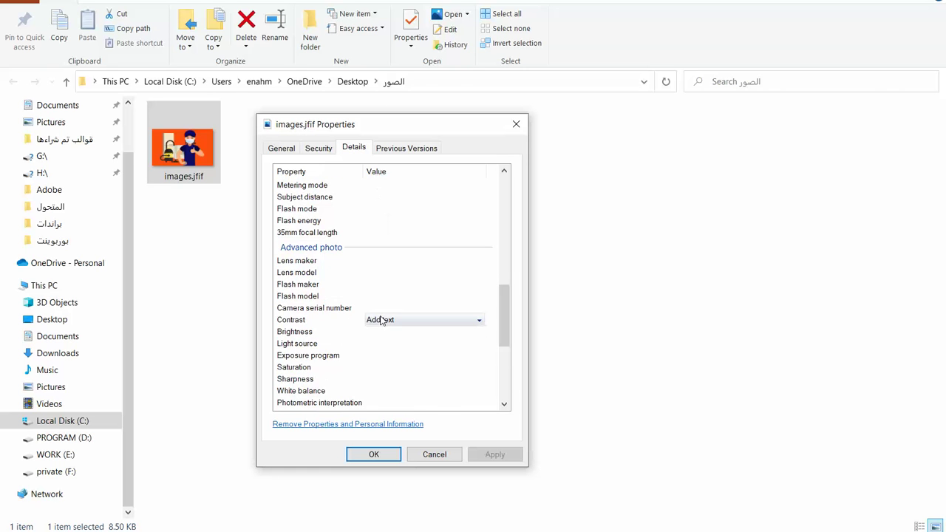
scroll(381, 319, down, 2)
scroll(381, 319, down, 3)
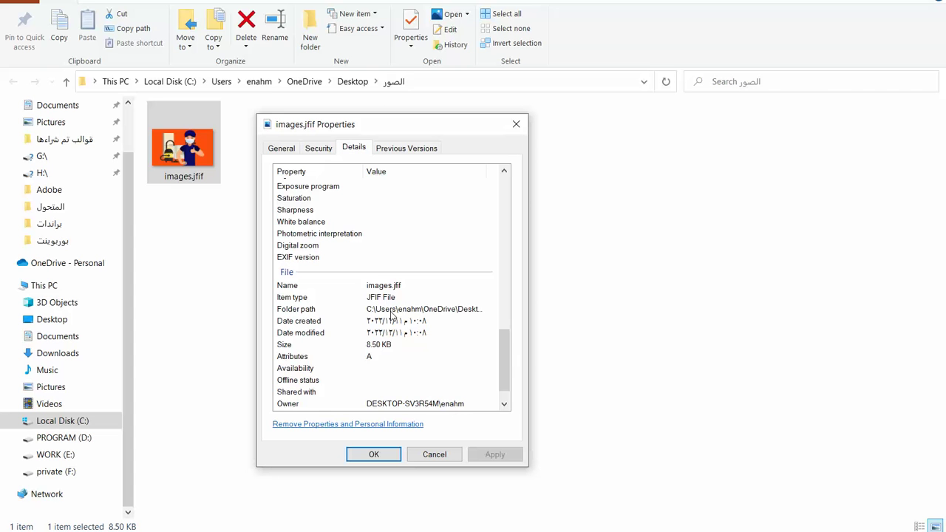
scroll(392, 315, down, 1)
scroll(393, 316, up, 2)
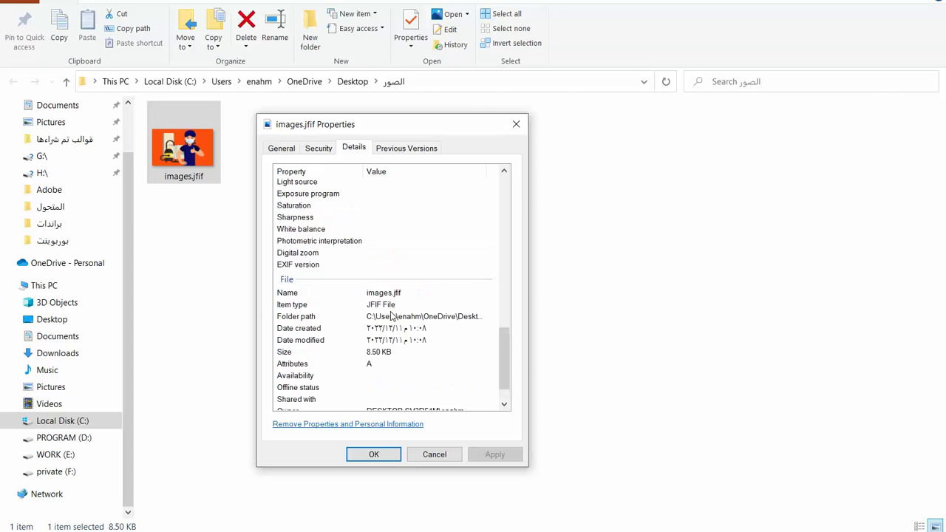
scroll(386, 273, up, 1)
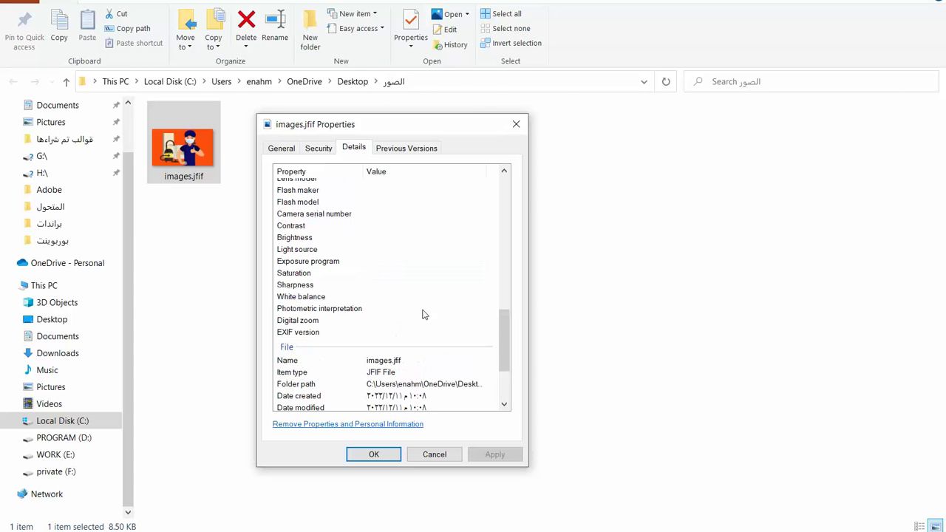
scroll(378, 267, up, 3)
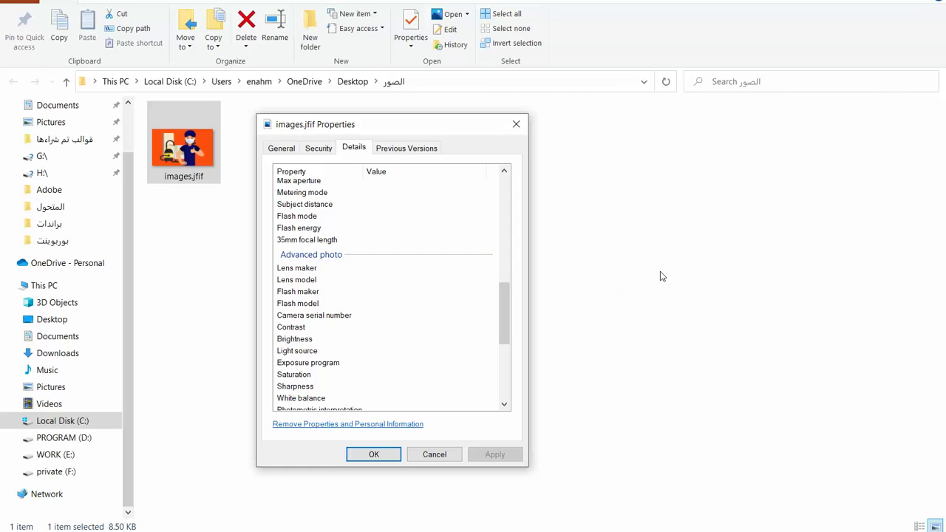
key(Escape)
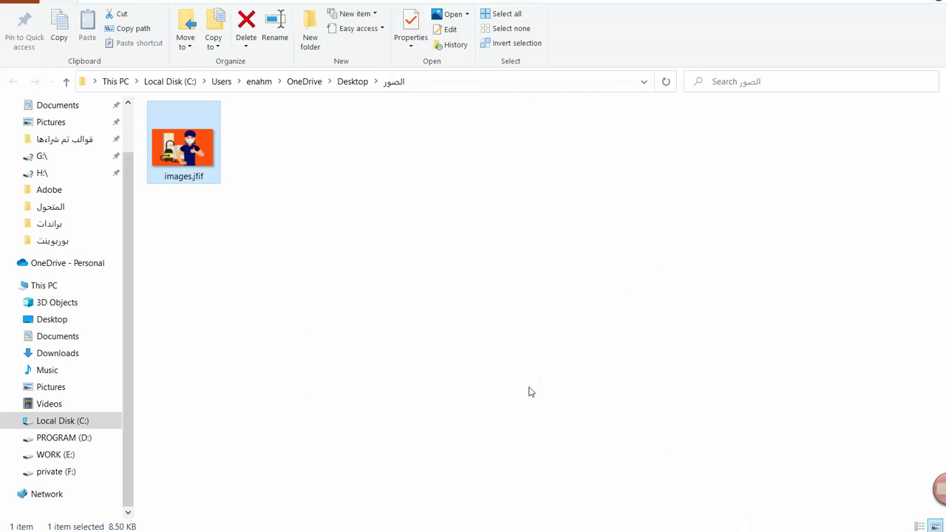
- Open images.jfif in Photoshop and bring up its file information for editing
right_click(179, 145)
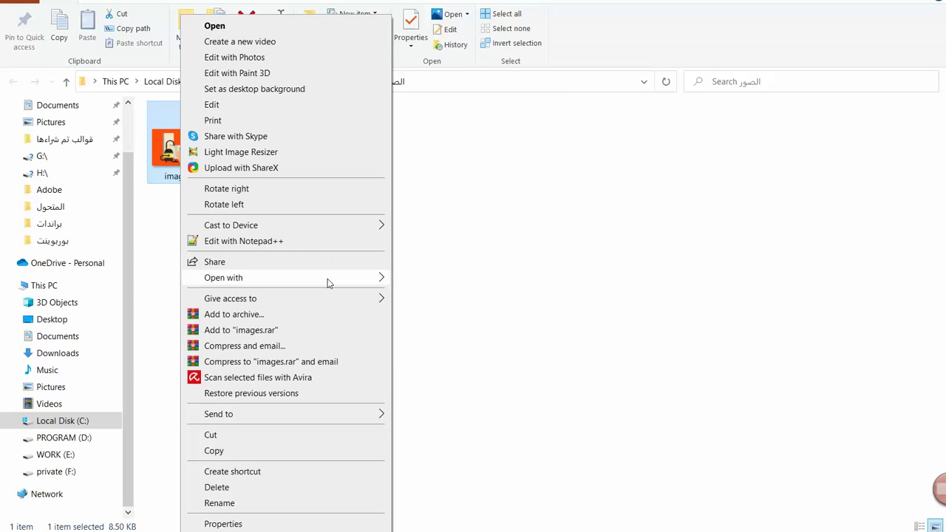
mouse_move(329, 281)
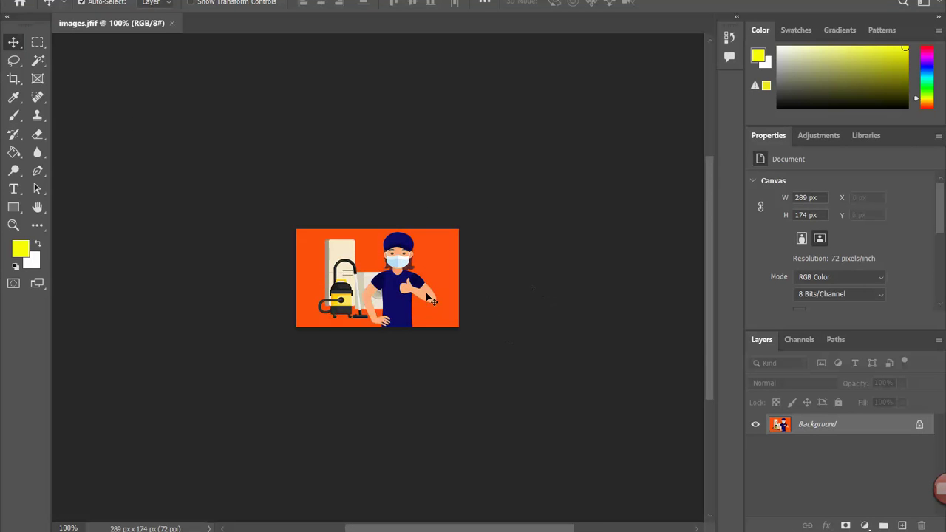
key(alt+f)
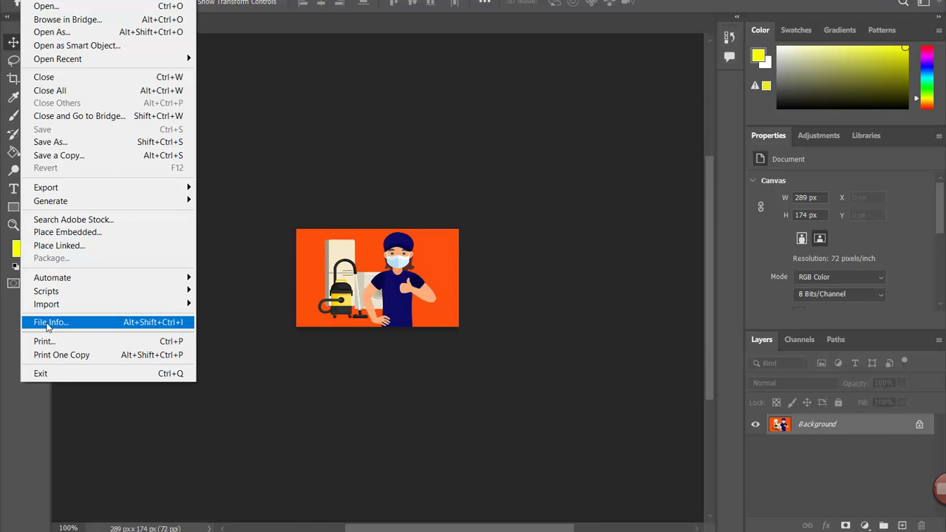
click(76, 325)
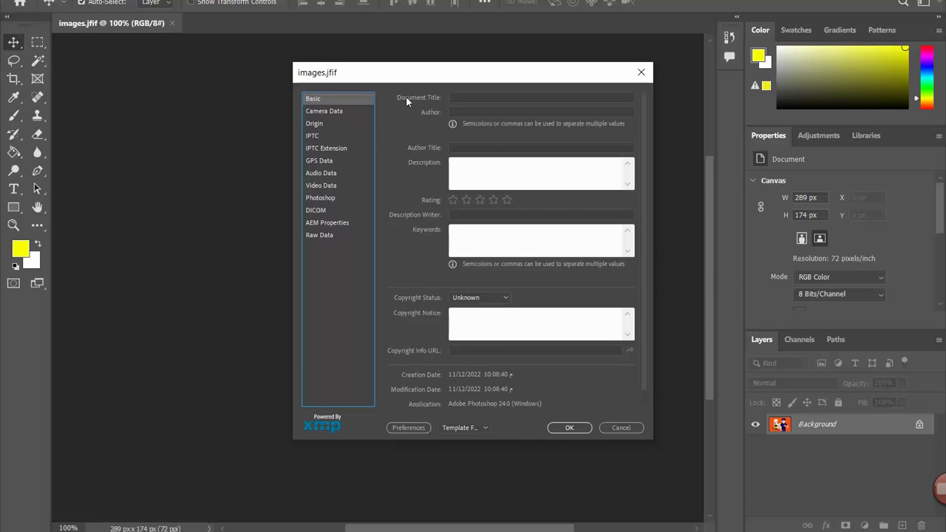
- Set the document title to "شركة المصطفى لتنظيف المنازل" and the author title to "شركة تنظيف المنازل"
click(475, 97)
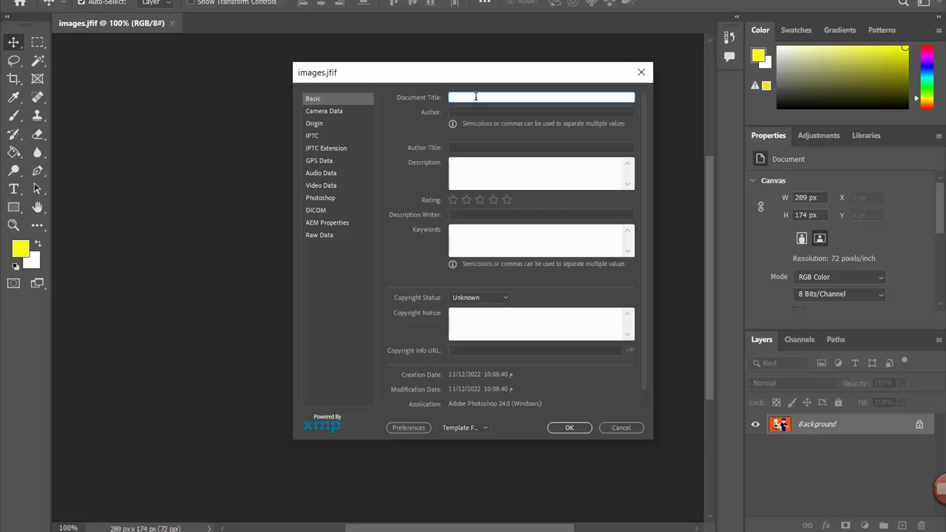
text(شركة المصطفى لتنظيف المنازل)
click(470, 147)
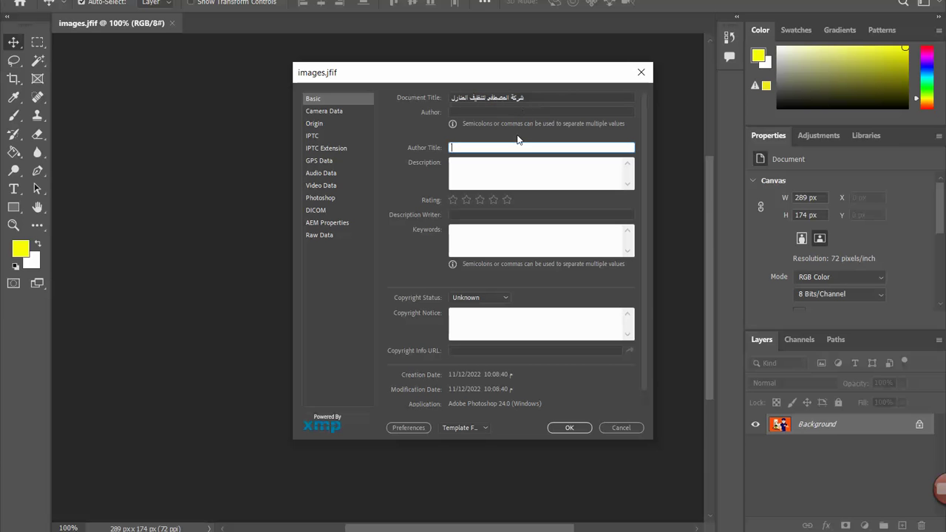
text(شركة تر)
text(ظيف المنازل)
- Reuse the author title "شركة تنظيف المنازل" as the image's description and give it a five-star rating
click(485, 162)
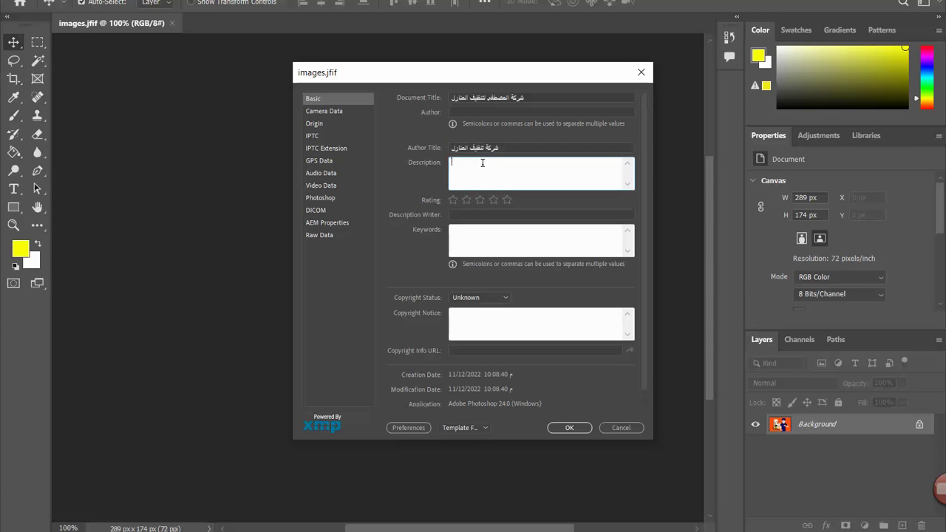
drag(506, 147, 447, 153)
key(ctrl+c)
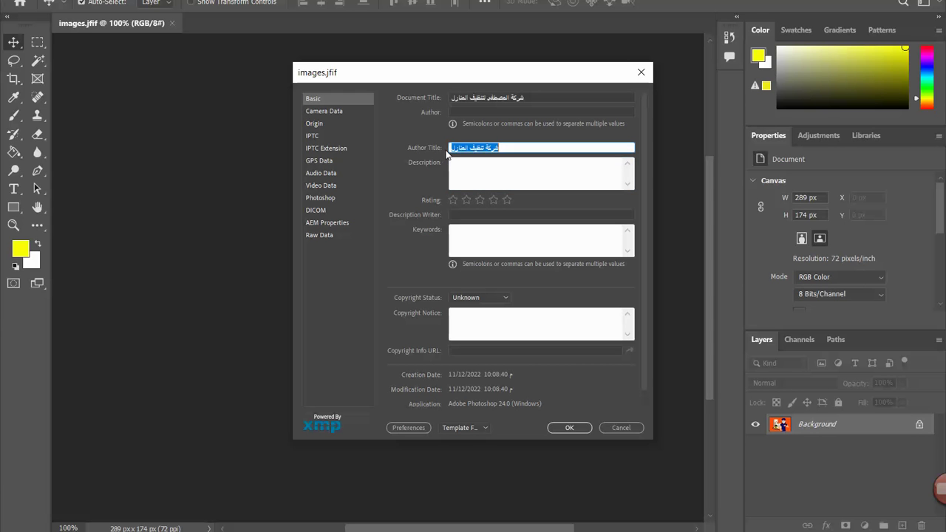
click(496, 170)
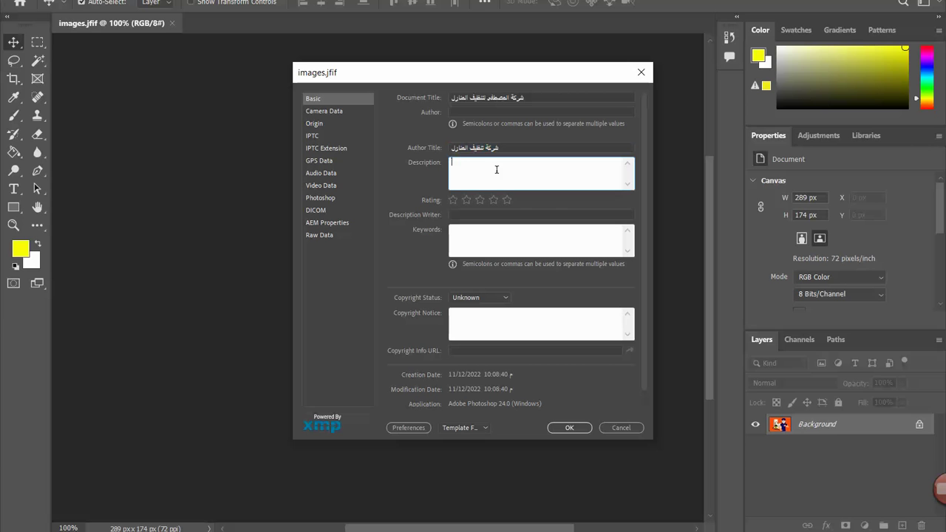
key(ctrl+v)
click(485, 216)
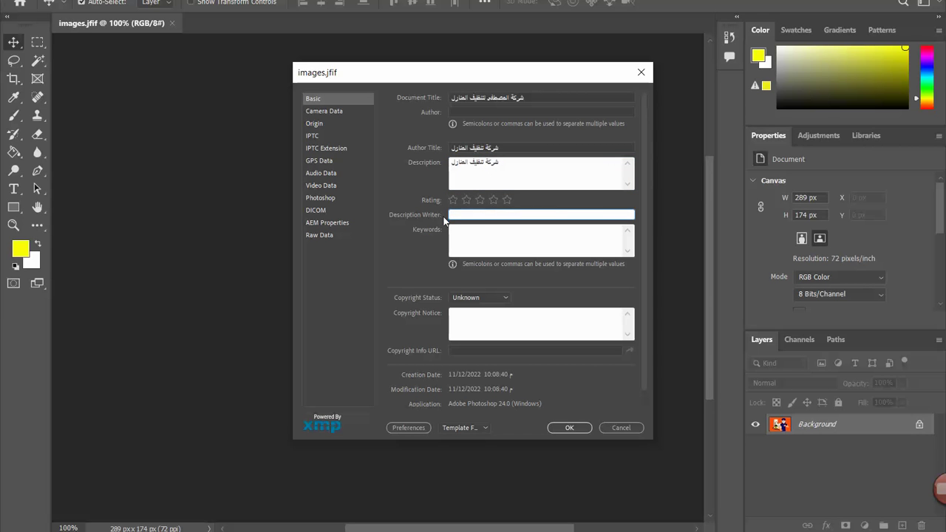
click(508, 200)
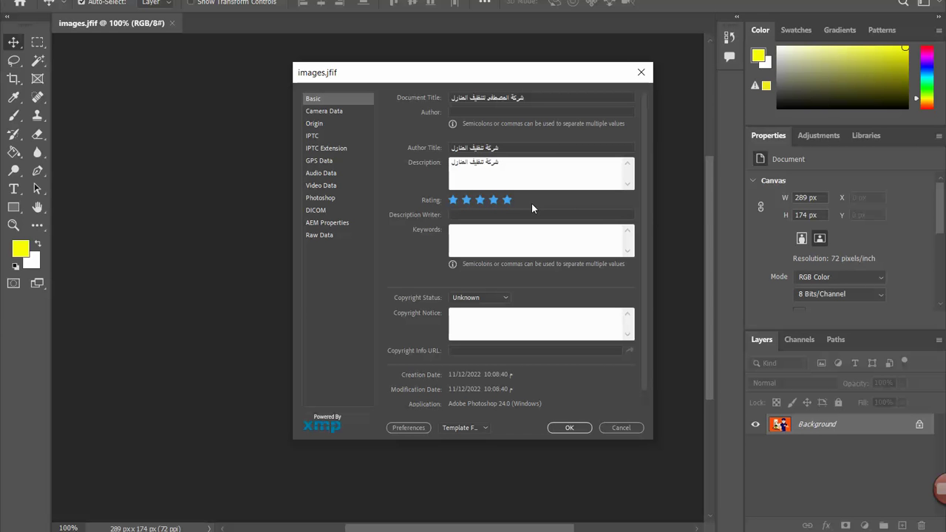
- Enter the comma-separated keywords "شركة تنظيف المنازل", "تنظيف سجاد", "تنظيف مداخل" and "تنظيف واجهات", copying the first from the description
click(520, 239)
drag(499, 164, 422, 165)
key(ctrl+c)
click(480, 234)
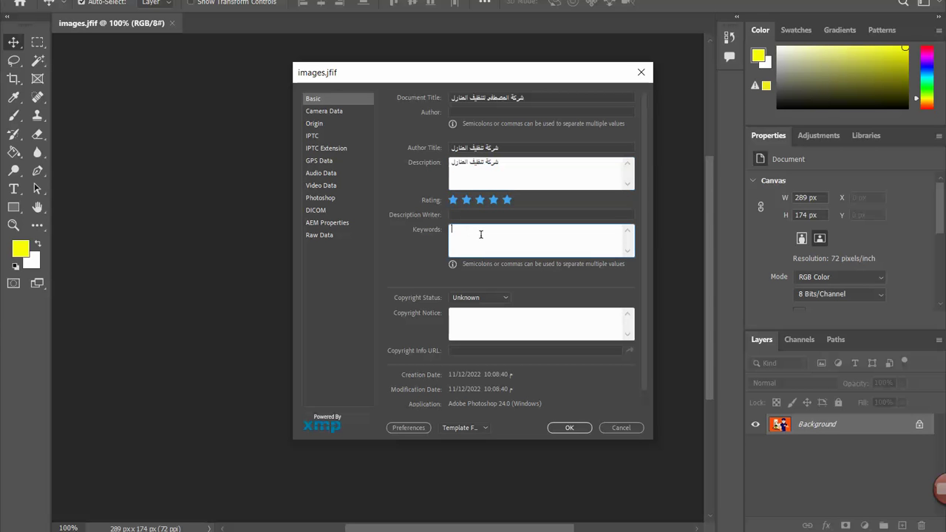
key(ctrl+v)
text(و)
key(BackSpace)
text(،تنظيف سجاد)
key(BackSpace)
text(اد)
text(ات)
text(,تنظيف منا)
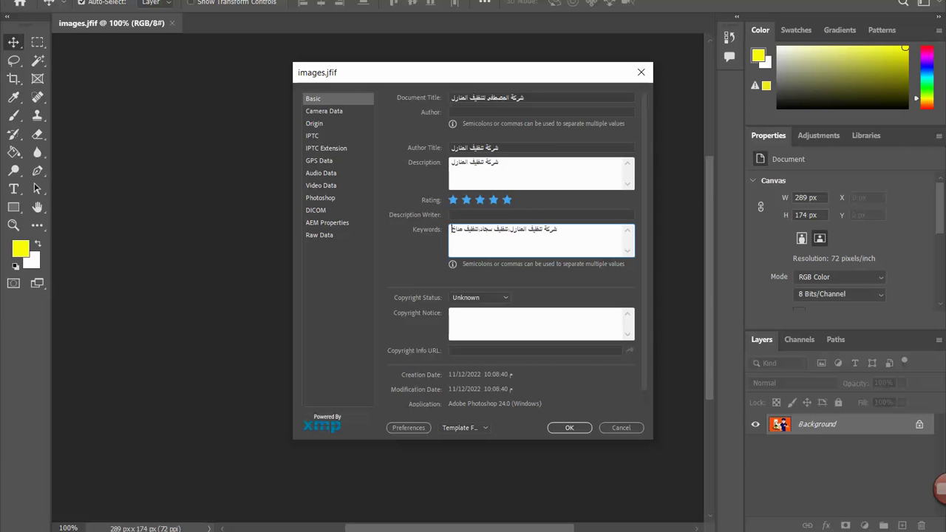
text(زل,تن)
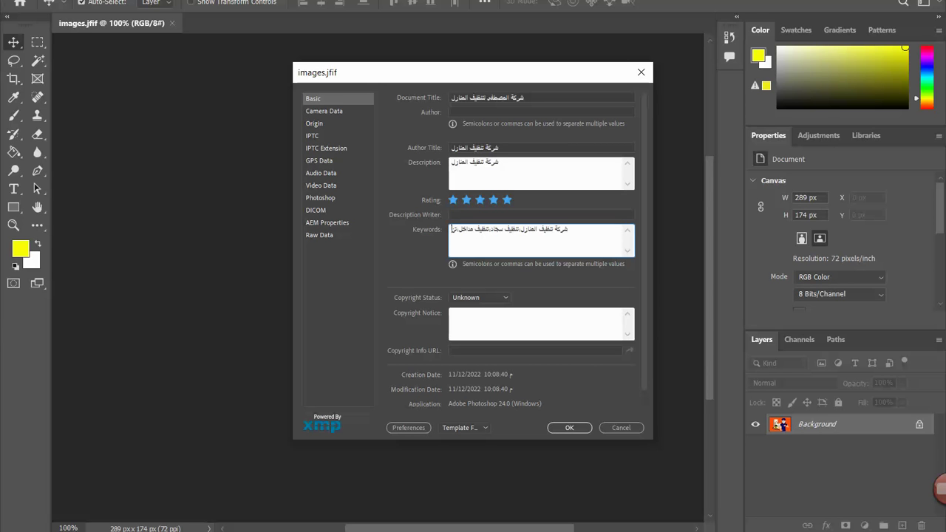
text(ظيف وا)
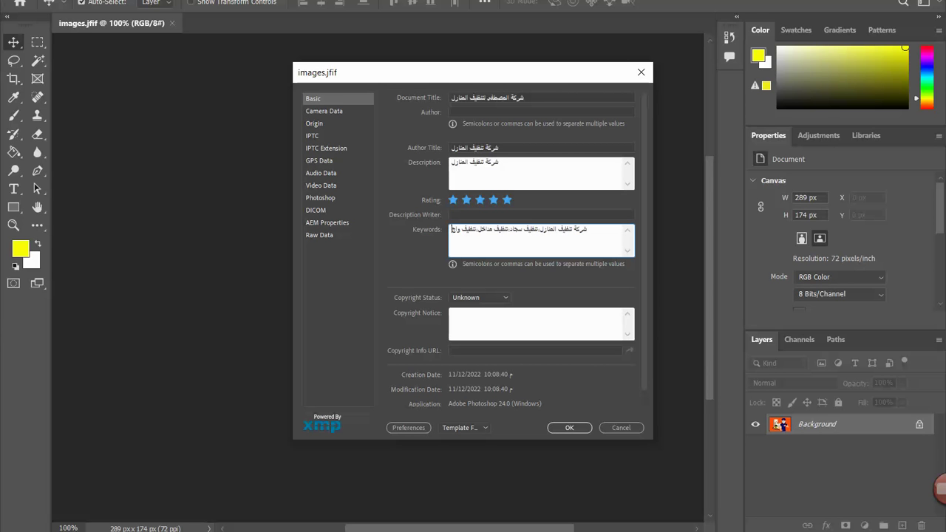
text(جهات)
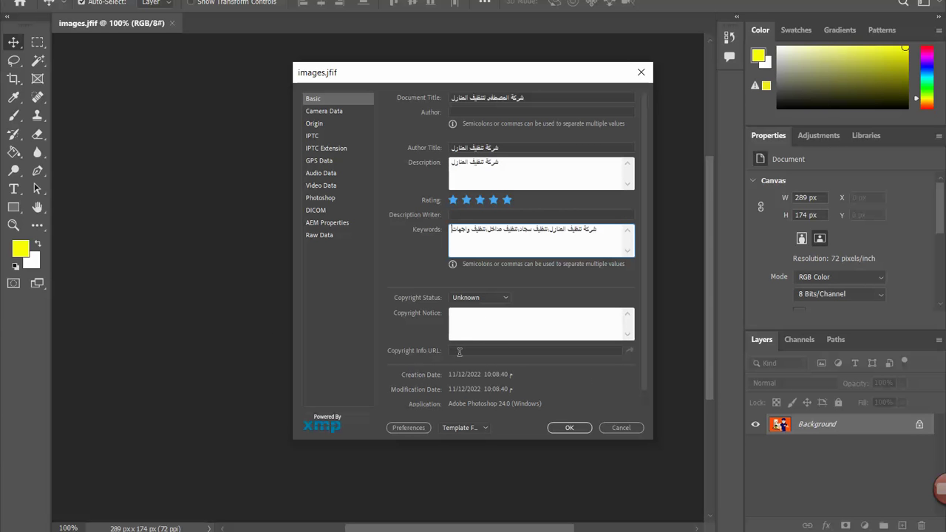
- Leave the copyright info URL empty, apply the file information and save images.jfif
click(526, 352)
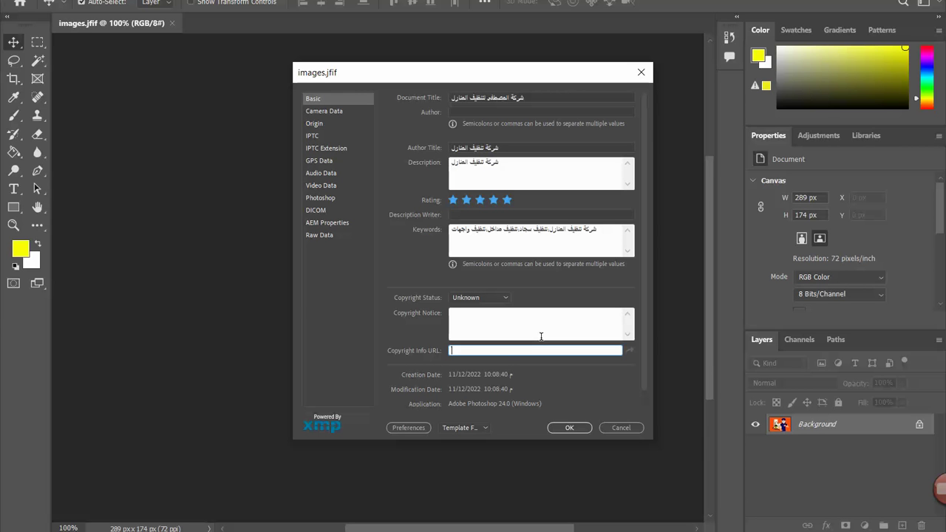
scroll(499, 354, down, 1)
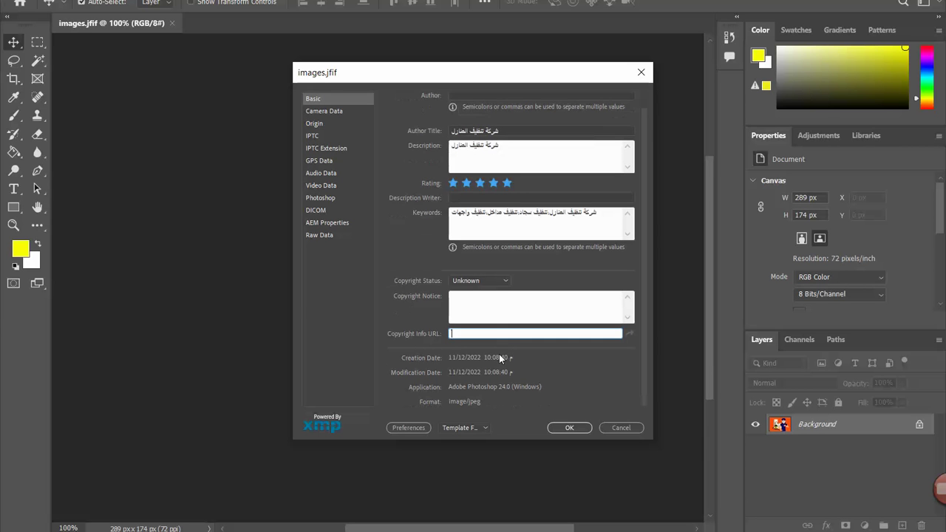
click(569, 429)
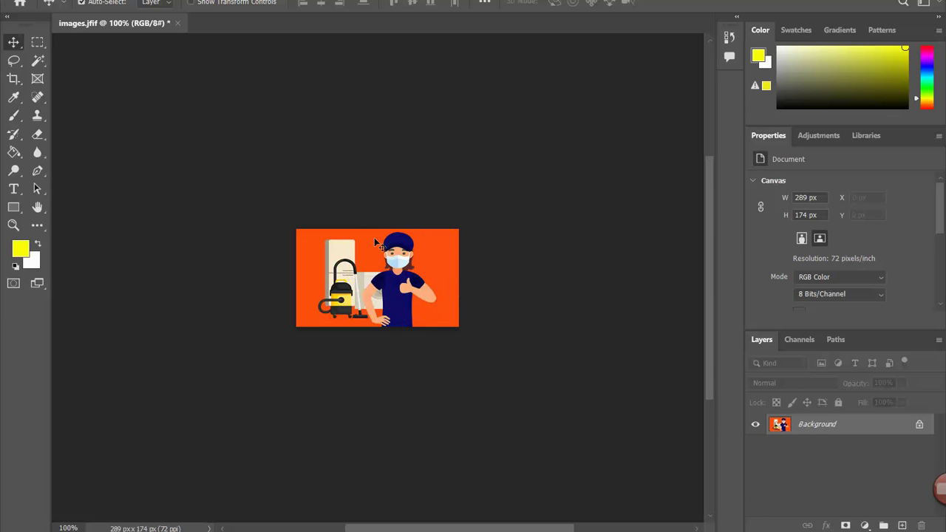
key(alt+f)
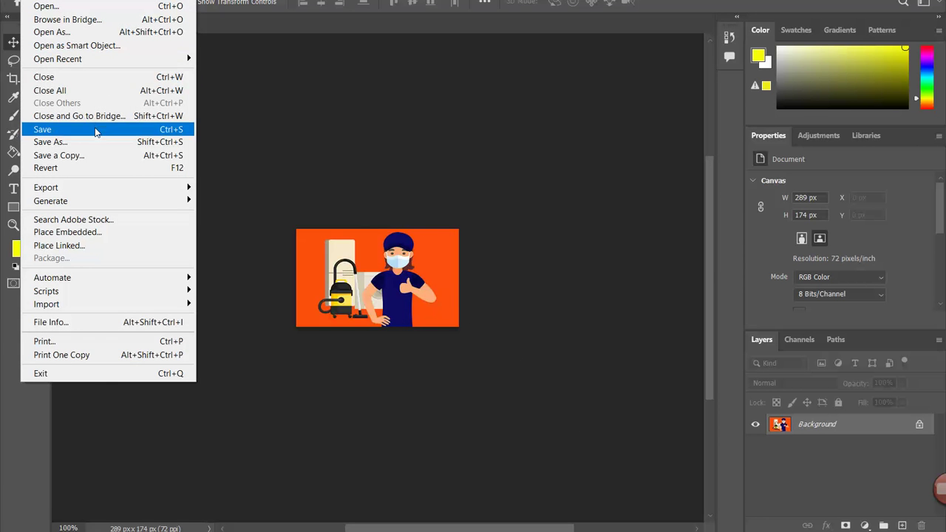
click(95, 129)
click(550, 102)
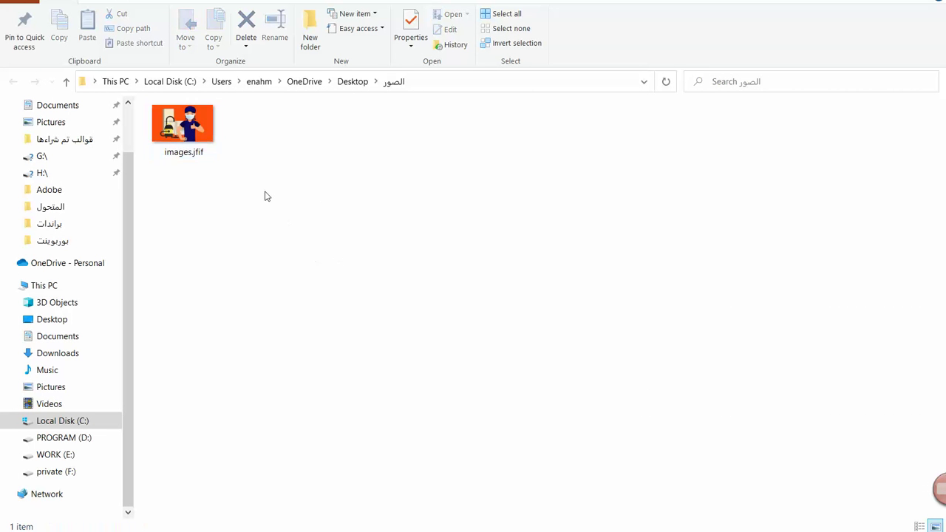
- Open the file properties of images.jfif and examine its detailed metadata, including title, subject, rating and tags
click(182, 127)
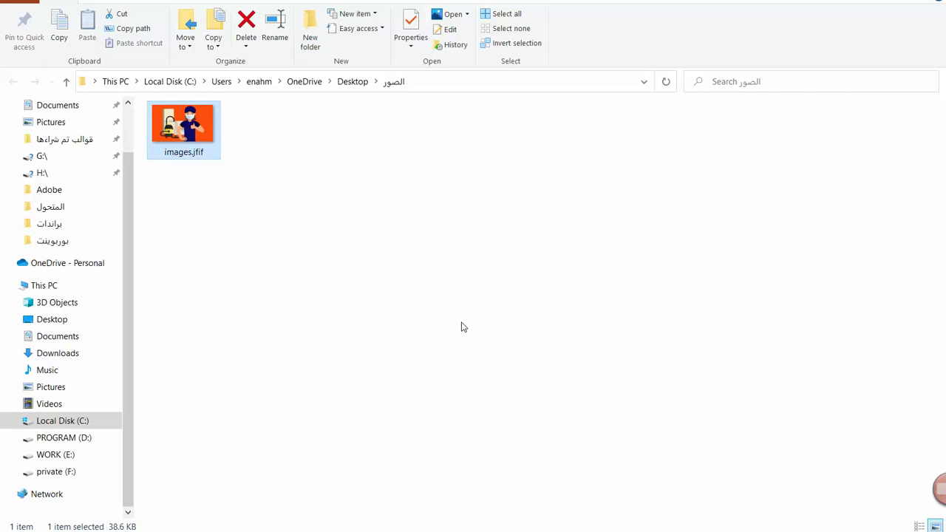
right_click(191, 129)
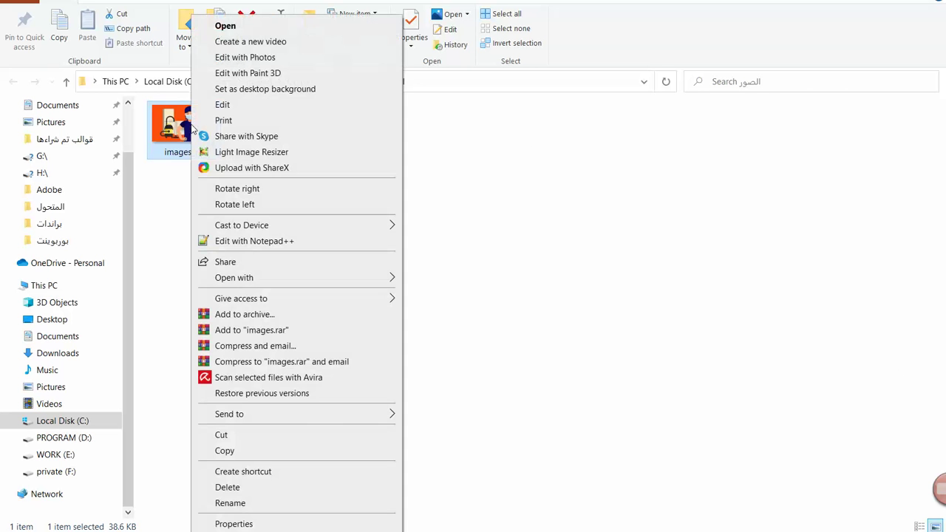
click(280, 525)
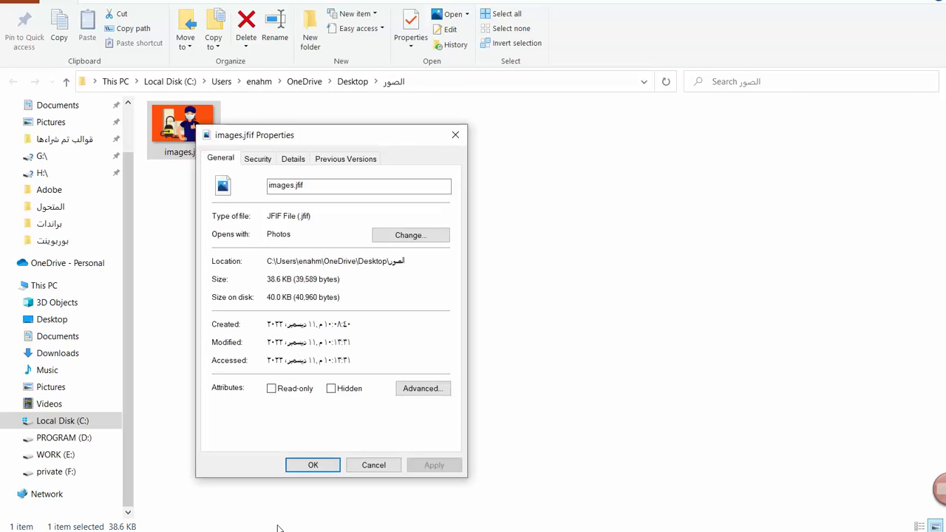
click(292, 160)
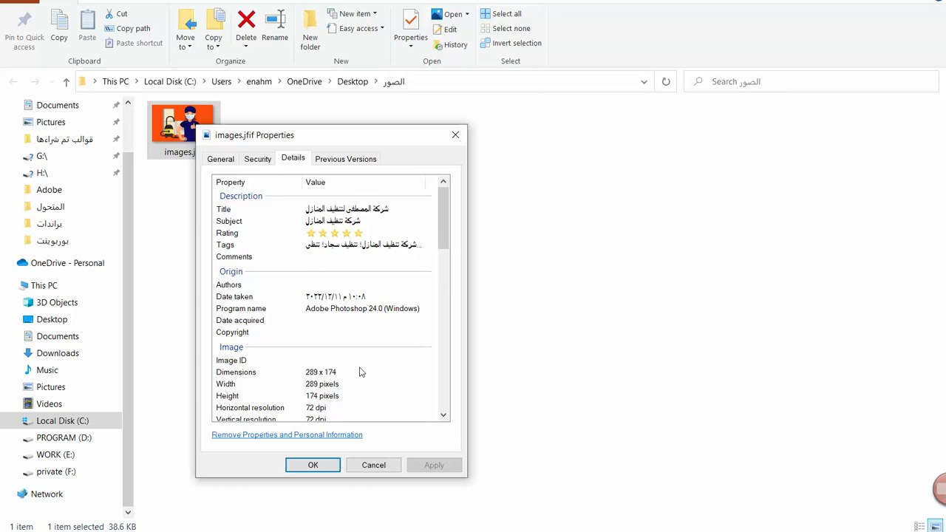
scroll(361, 372, down, 6)
scroll(361, 372, up, 6)
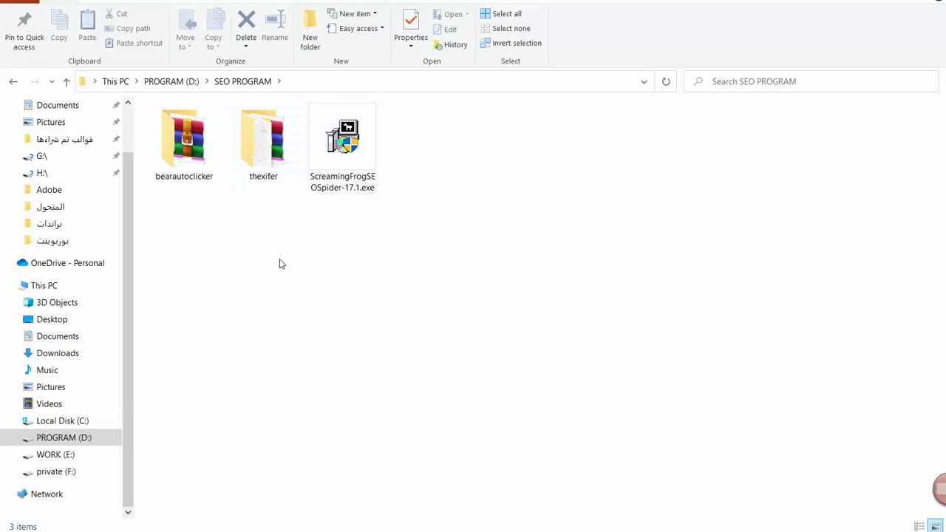
- Show the contents of the thexifer folder in SEO PROGRAM, revisit the image's properties and close them
double_click(263, 161)
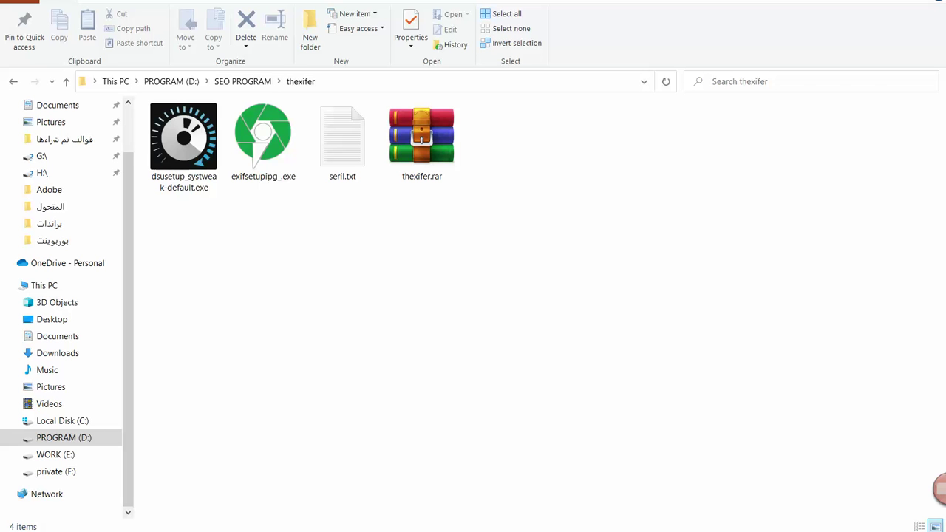
mouse_move(433, 531)
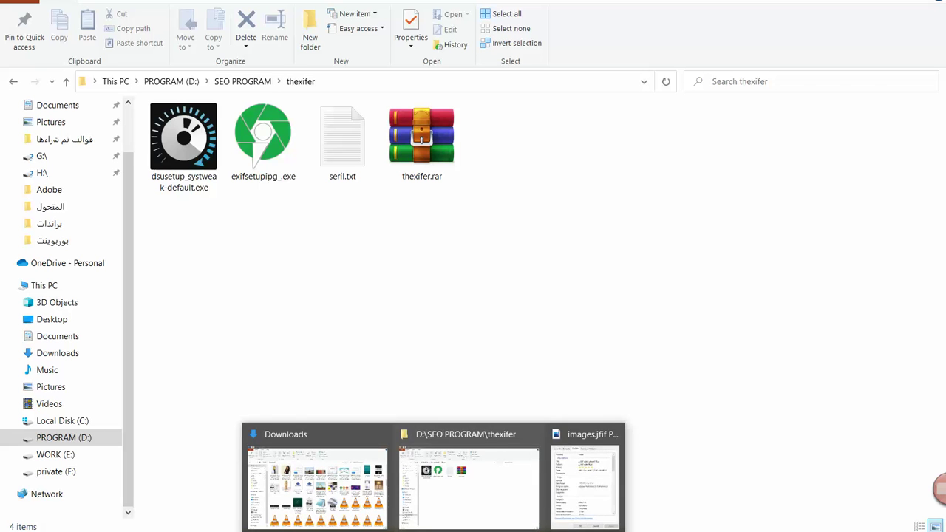
click(587, 481)
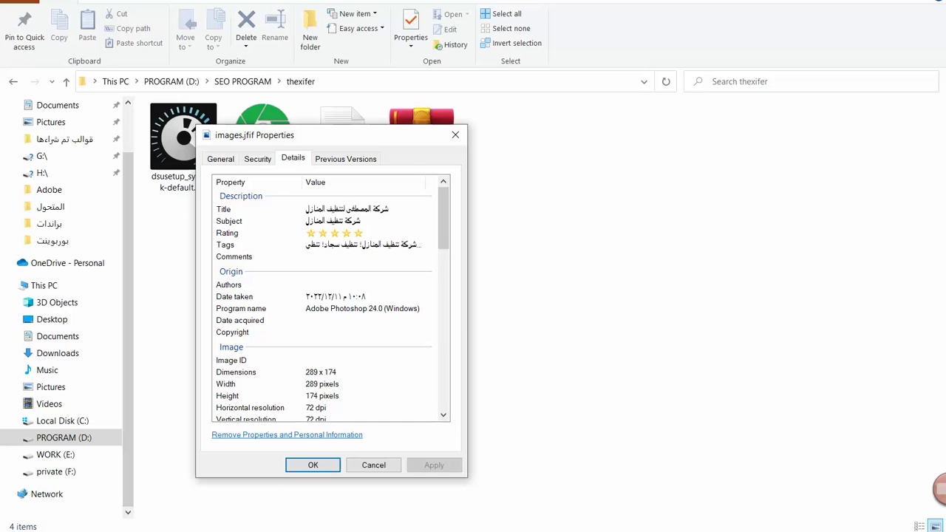
key(alt+Tab)
click(374, 466)
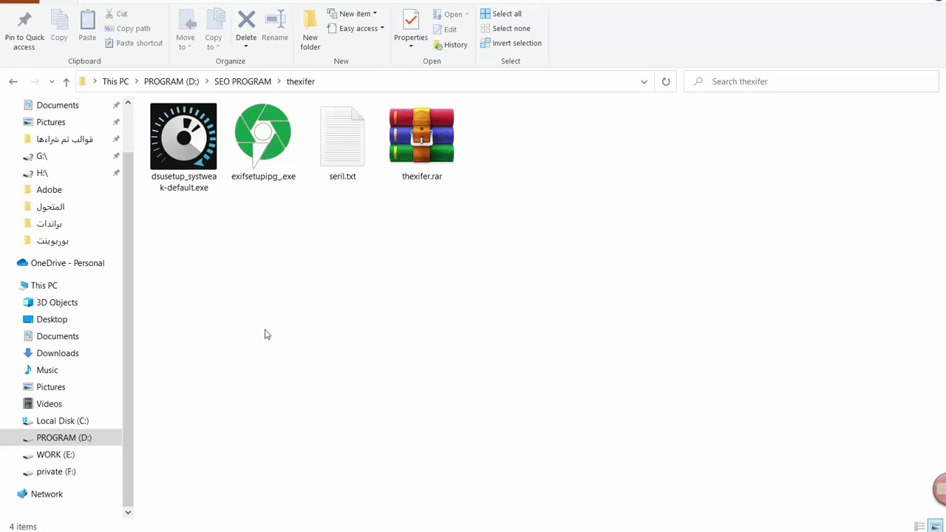
- Find images.jfif in the Desktop folder "الصور" and open it in Adobe Photoshop 2023
scroll(67, 303, up, 2)
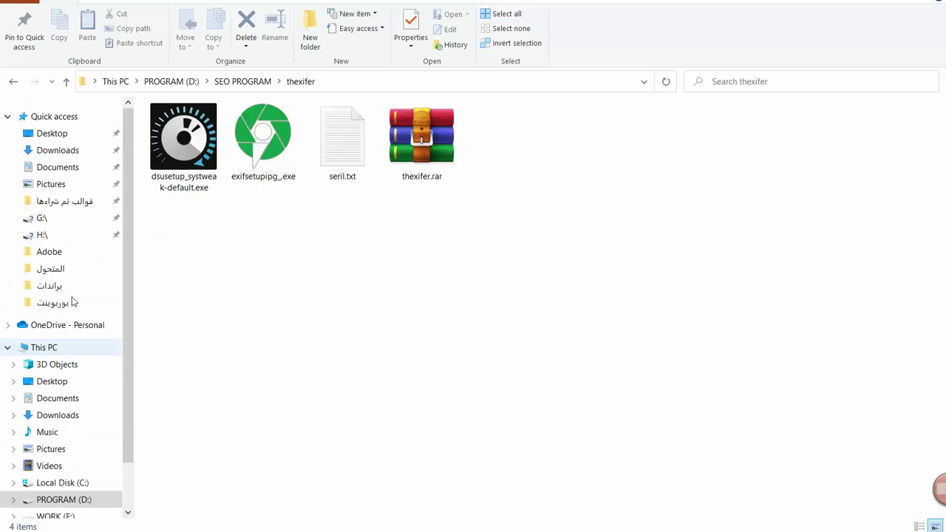
click(63, 136)
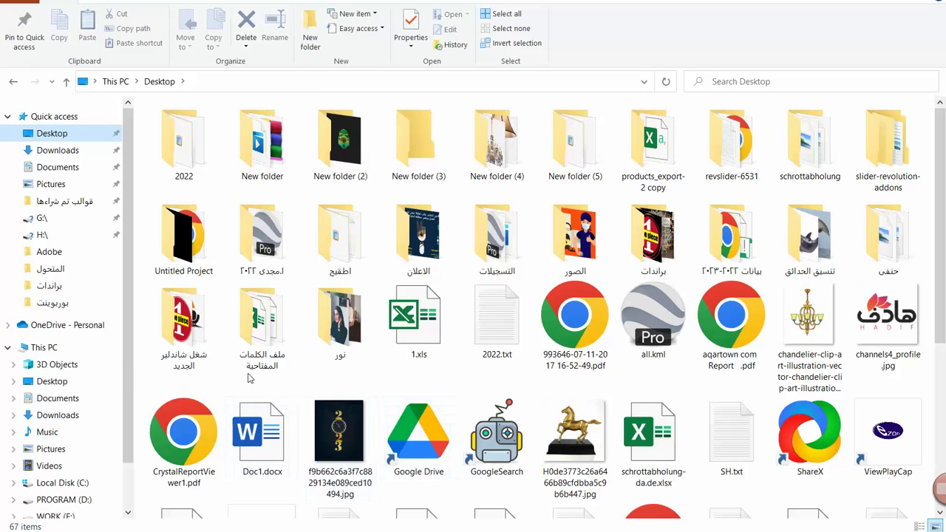
scroll(369, 382, down, 5)
scroll(372, 384, up, 5)
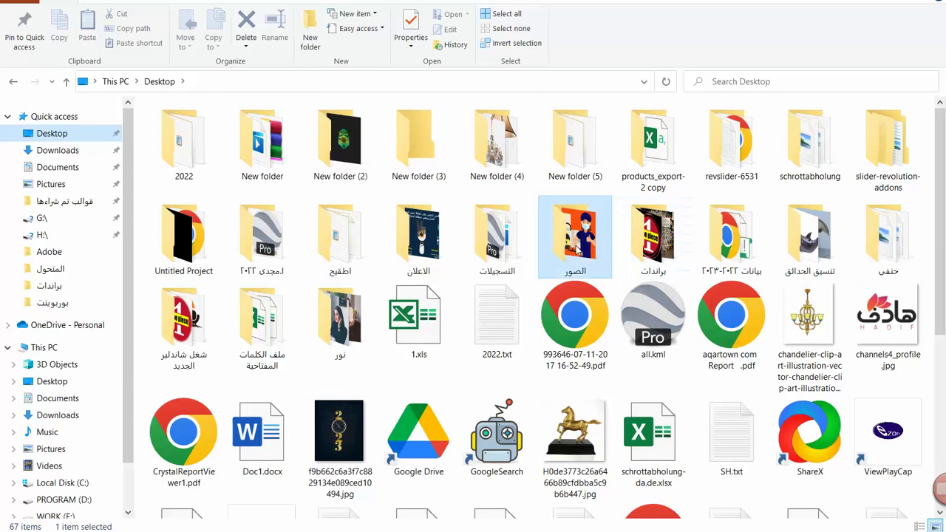
double_click(575, 248)
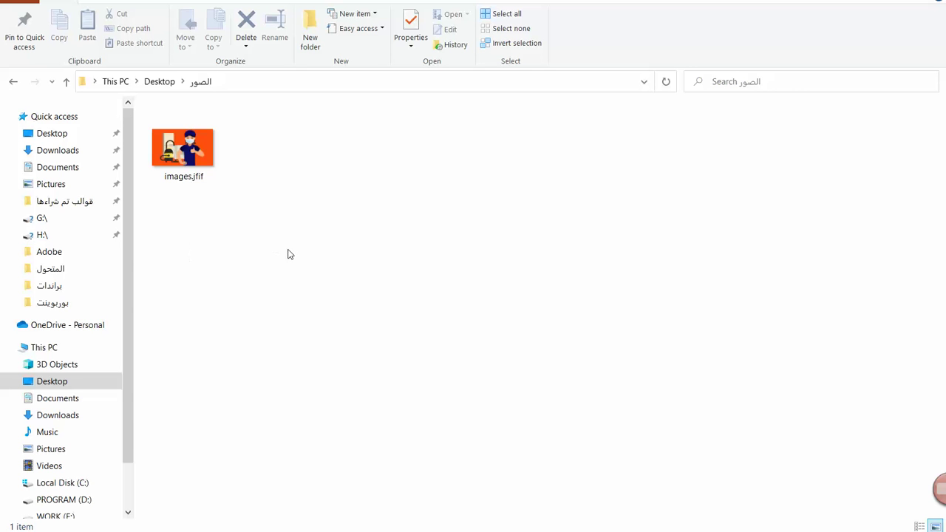
right_click(188, 149)
mouse_move(356, 278)
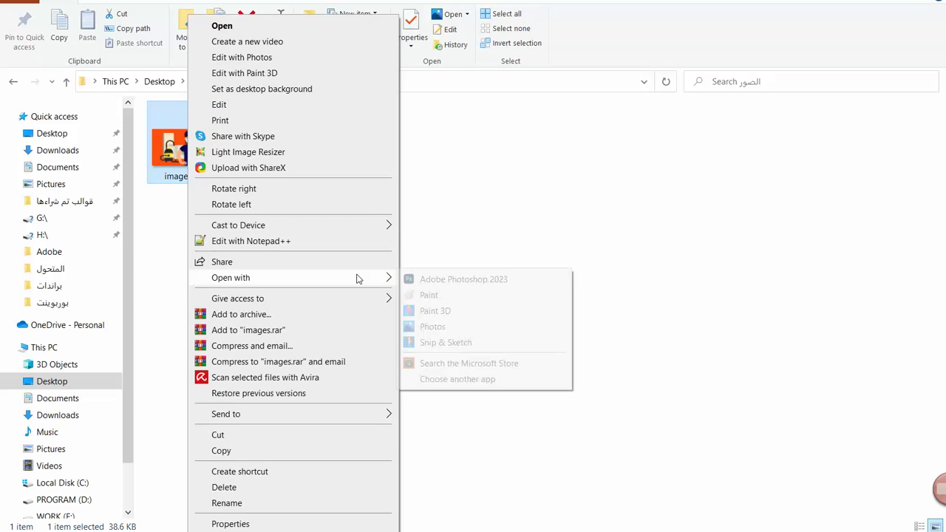
click(467, 279)
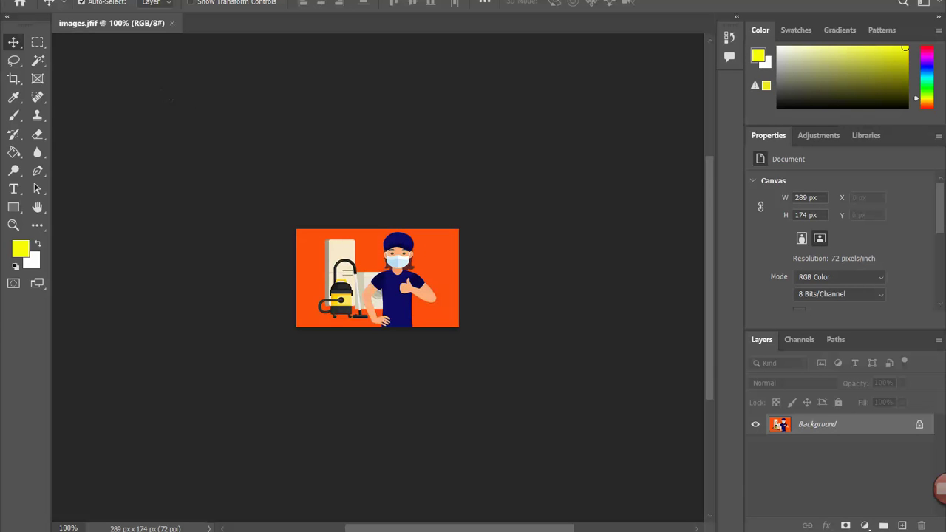
- Save a copy of the image as images copy.webp in the الصور folder, in WebP format with lossy compression at quality 25
key(alt+f)
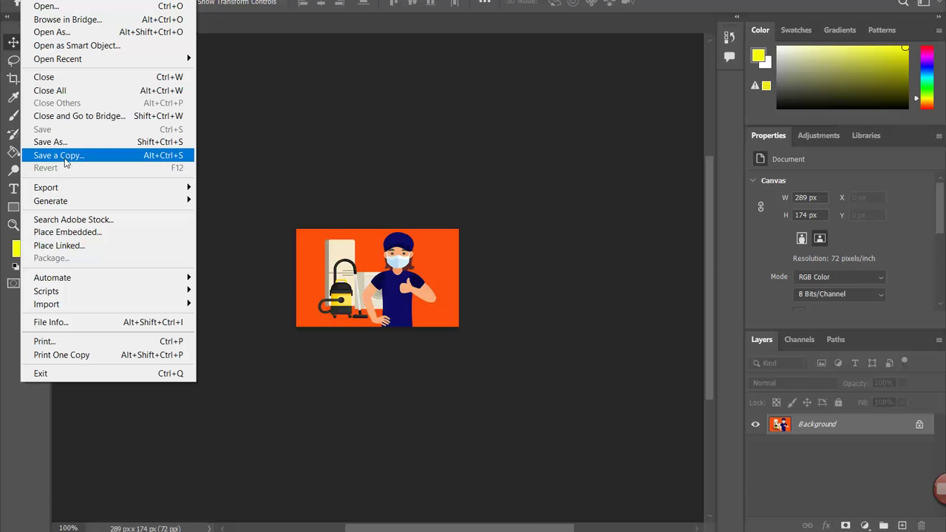
click(102, 162)
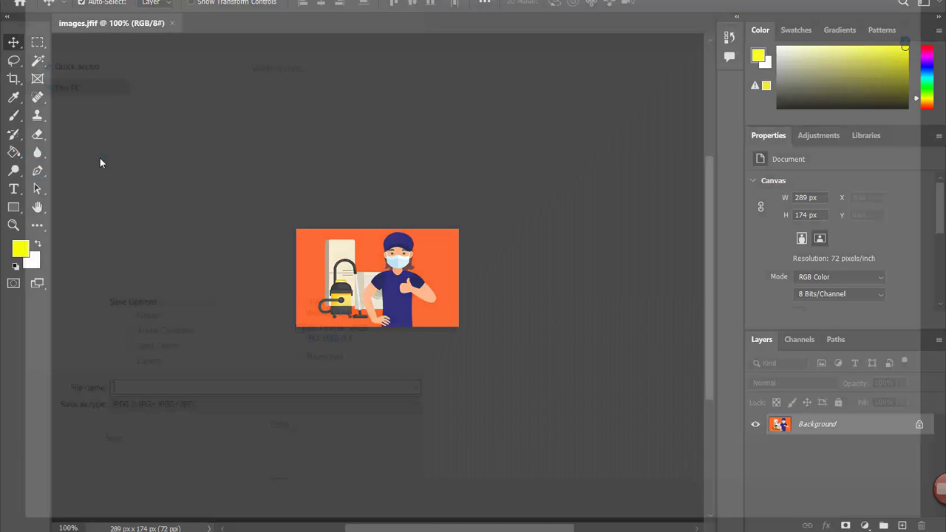
click(234, 412)
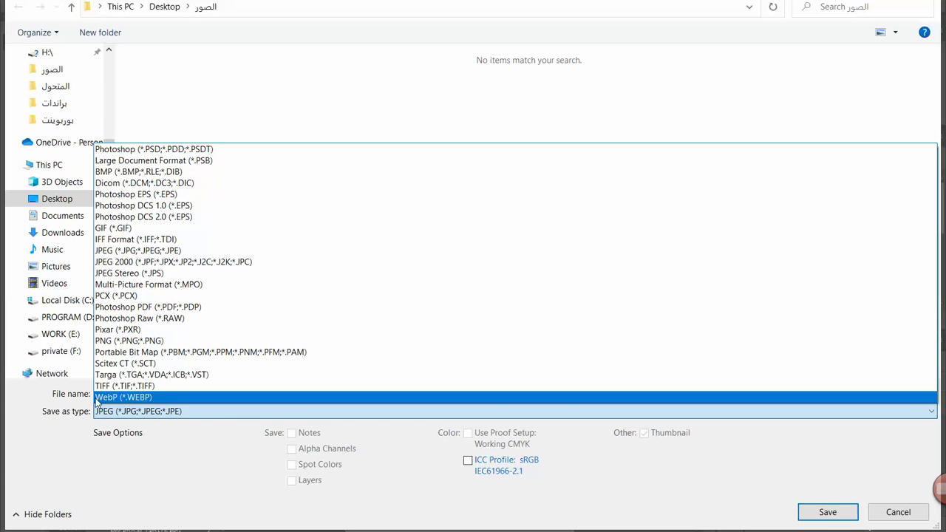
click(187, 399)
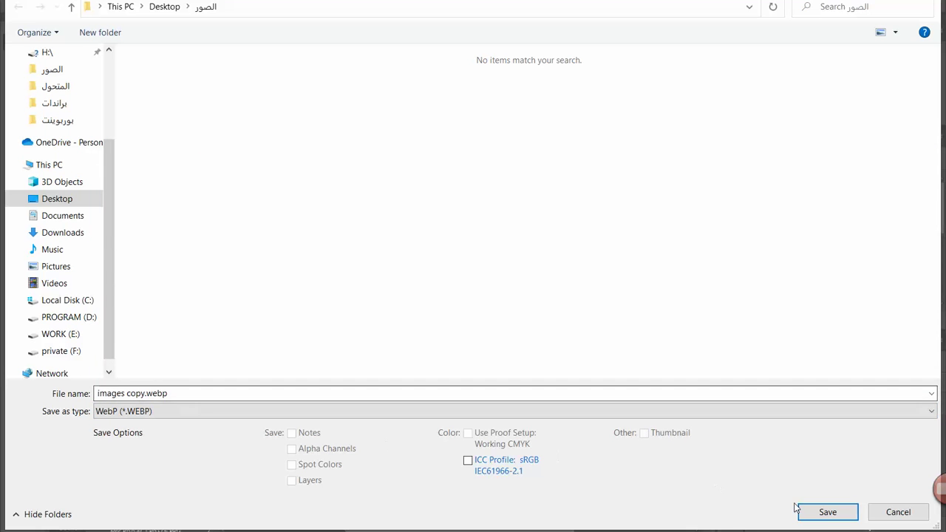
click(827, 512)
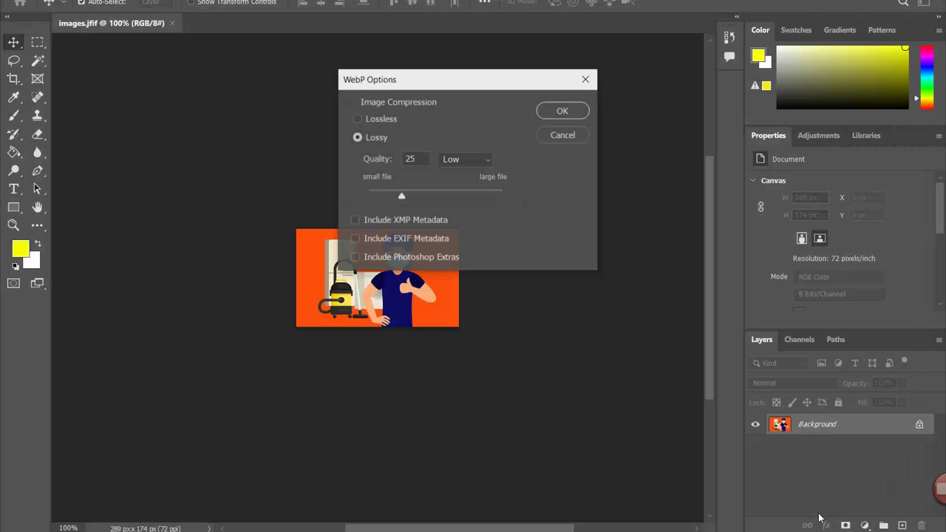
click(560, 113)
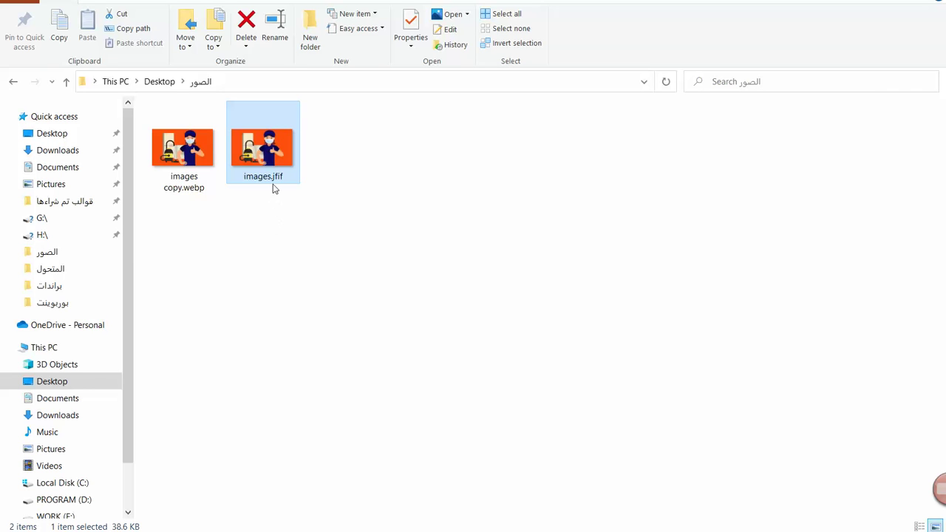
- Check the file size of images copy.webp in its properties in File Explorer and close them
click(194, 169)
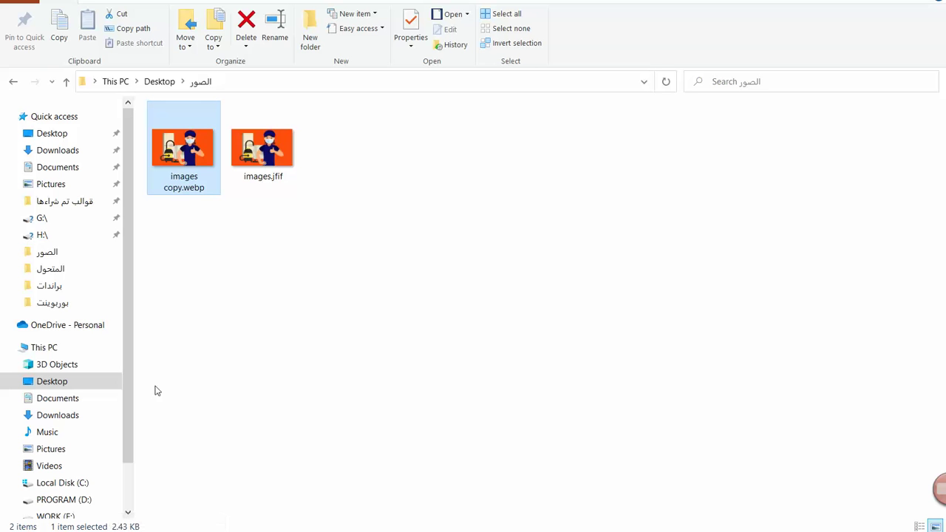
right_click(196, 148)
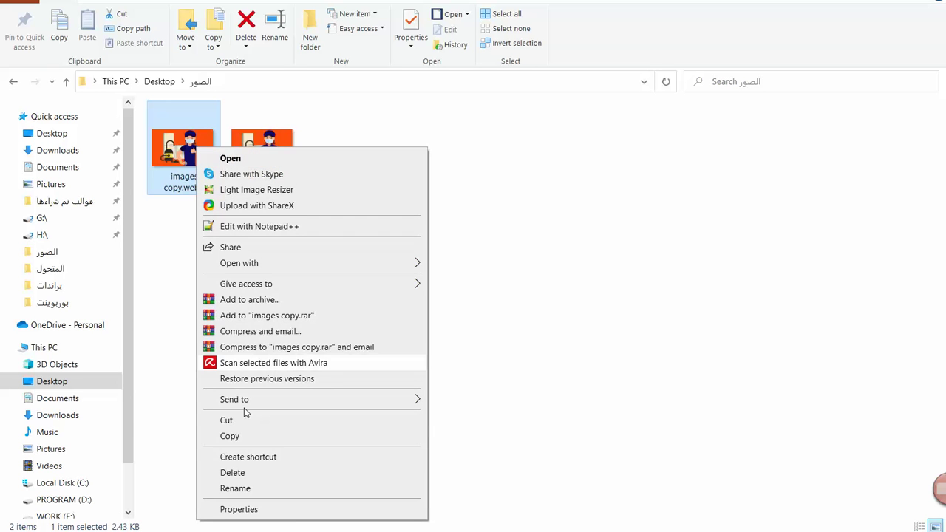
click(287, 508)
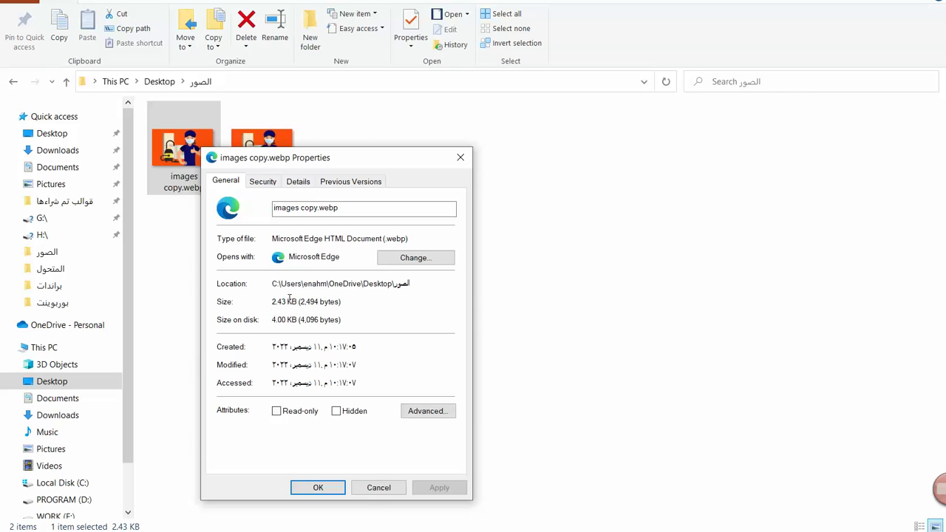
click(379, 489)
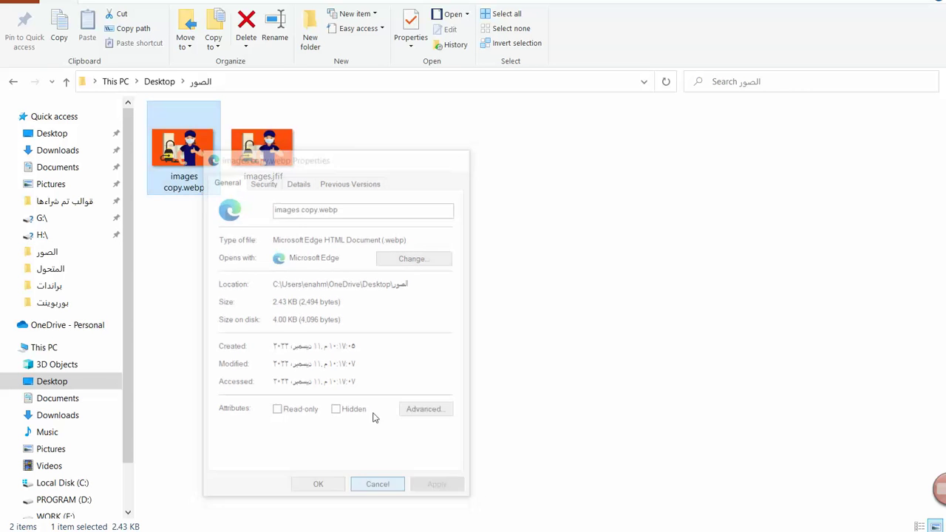
- Check the size on disk of images.jfif in its properties for comparison and close them
click(269, 149)
right_click(269, 149)
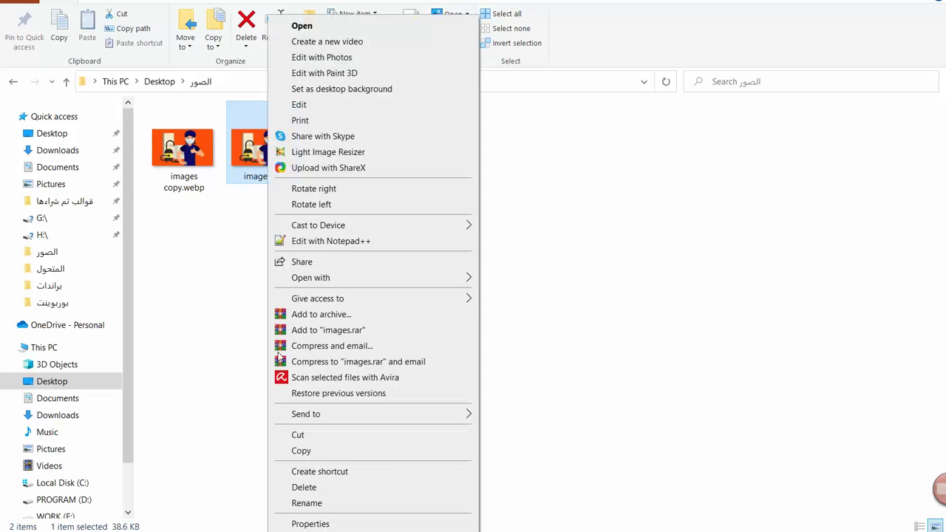
click(347, 524)
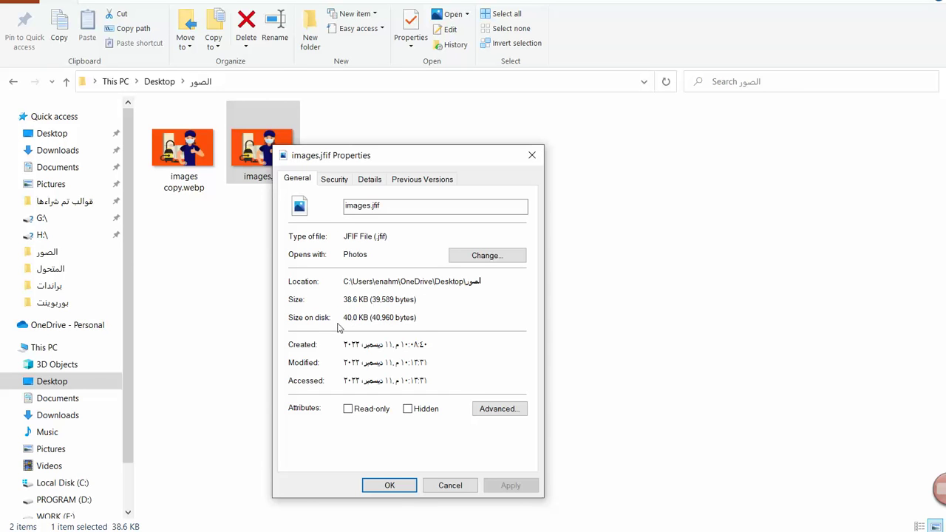
drag(344, 317, 418, 317)
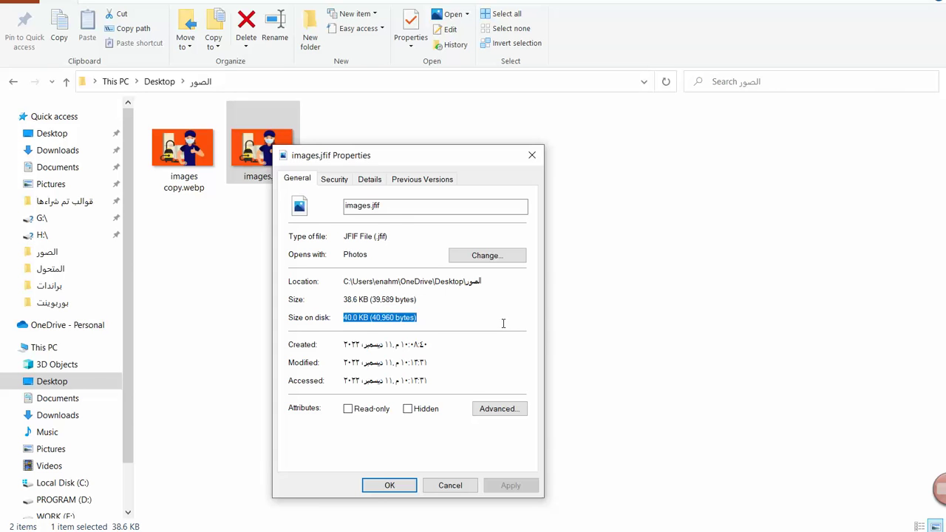
click(531, 154)
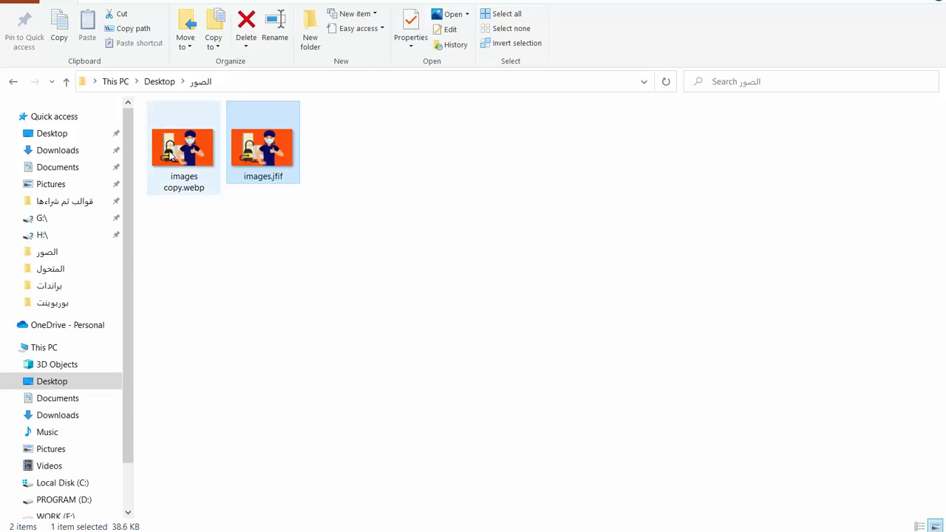
- View images copy.webp and images.jfif one after the other to compare their visual quality, closing each viewer
double_click(184, 152)
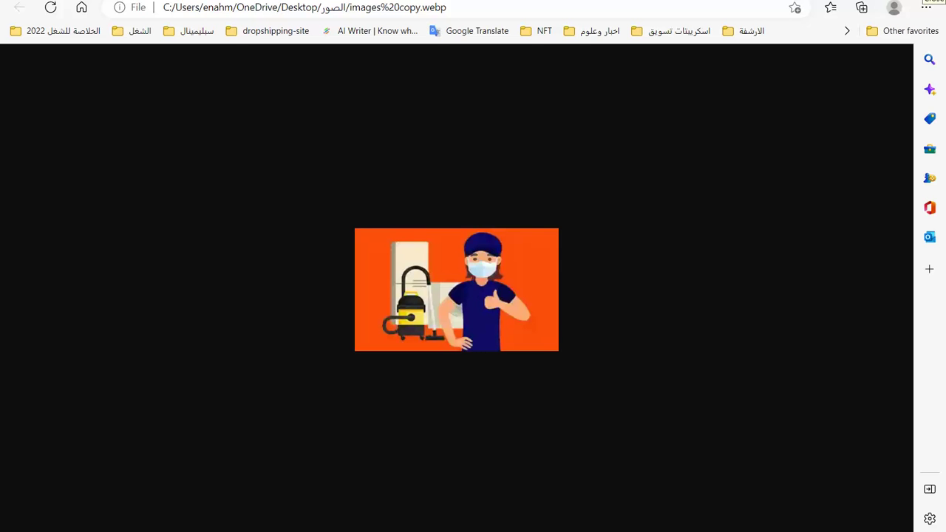
click(935, 2)
click(266, 145)
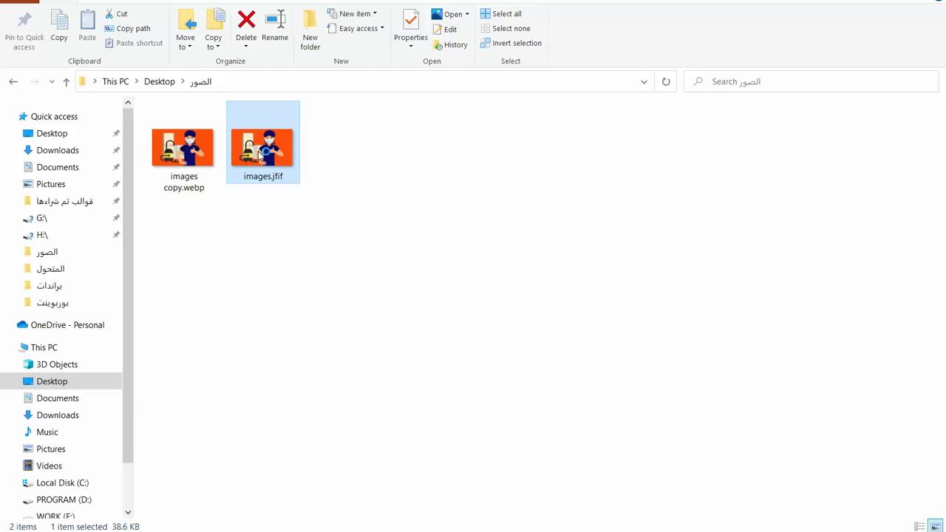
double_click(260, 153)
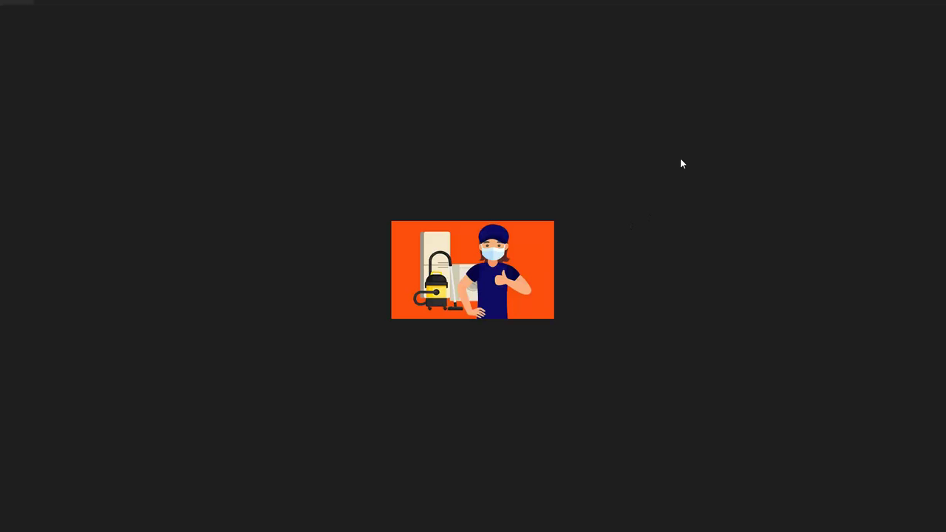
key(alt+F4)
- Open images copy.webp once more to inspect its quality, return to the folder and switch to the Google Ads 2023 slideshow
click(211, 178)
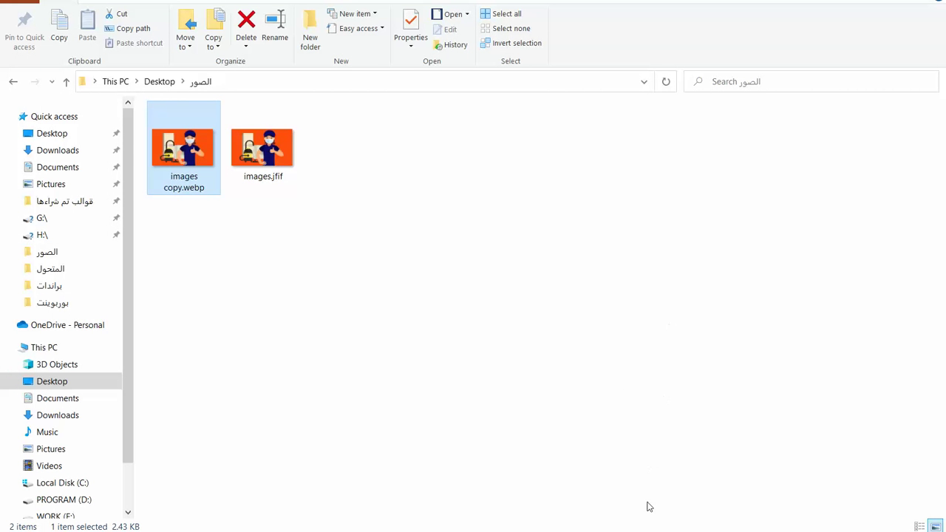
key(Return)
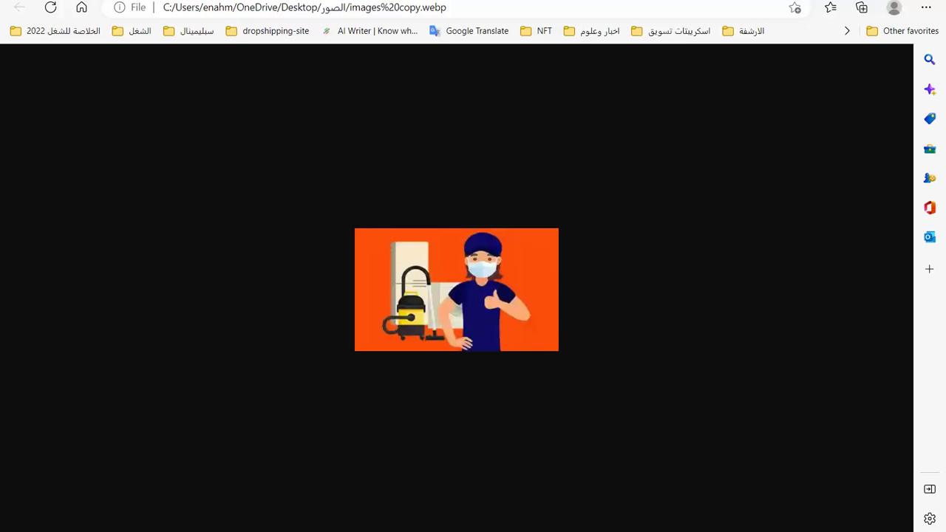
key(alt+Tab)
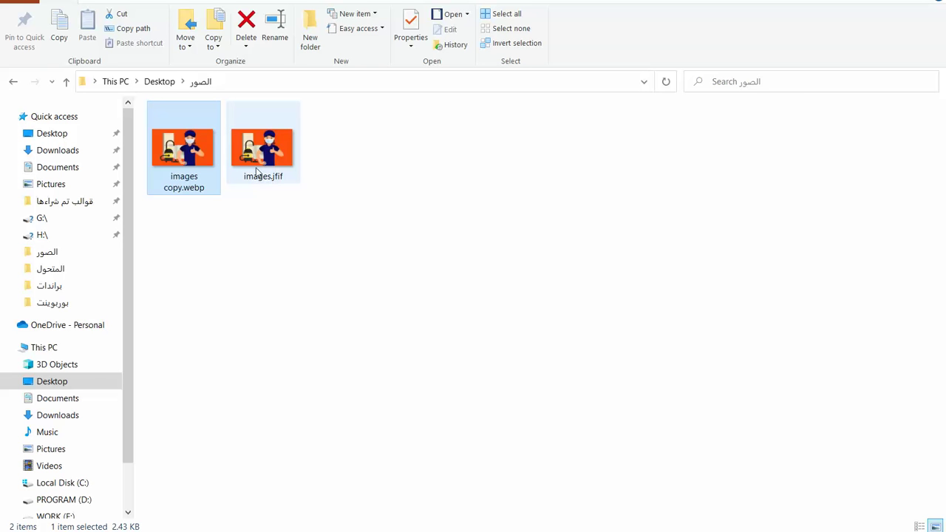
mouse_move(257, 173)
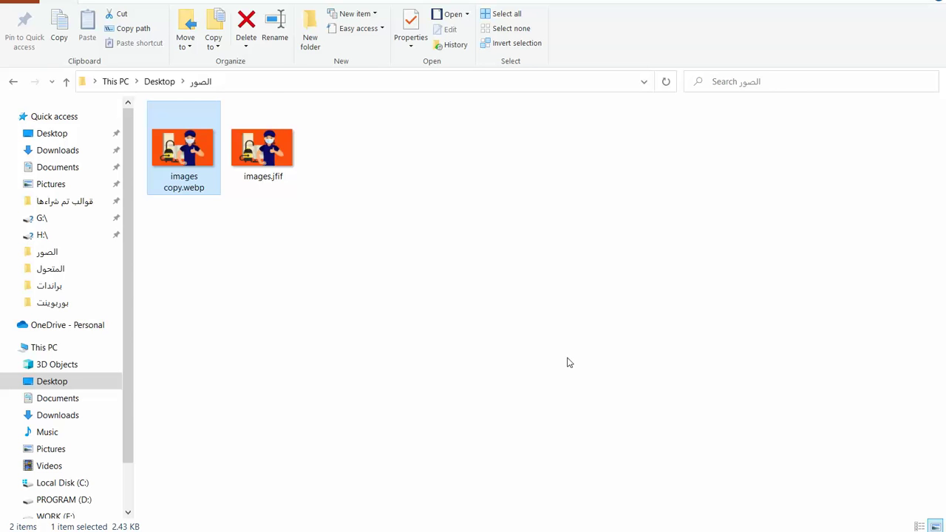
key(alt+Tab)
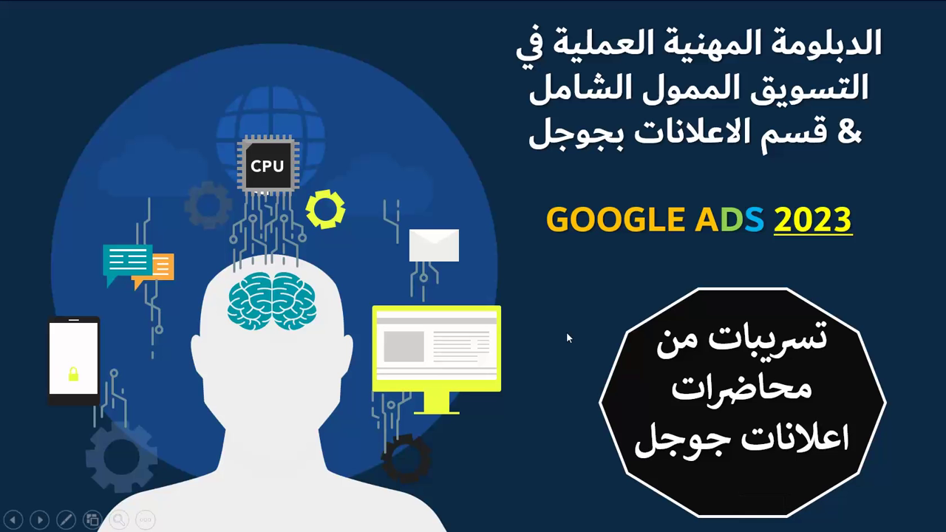